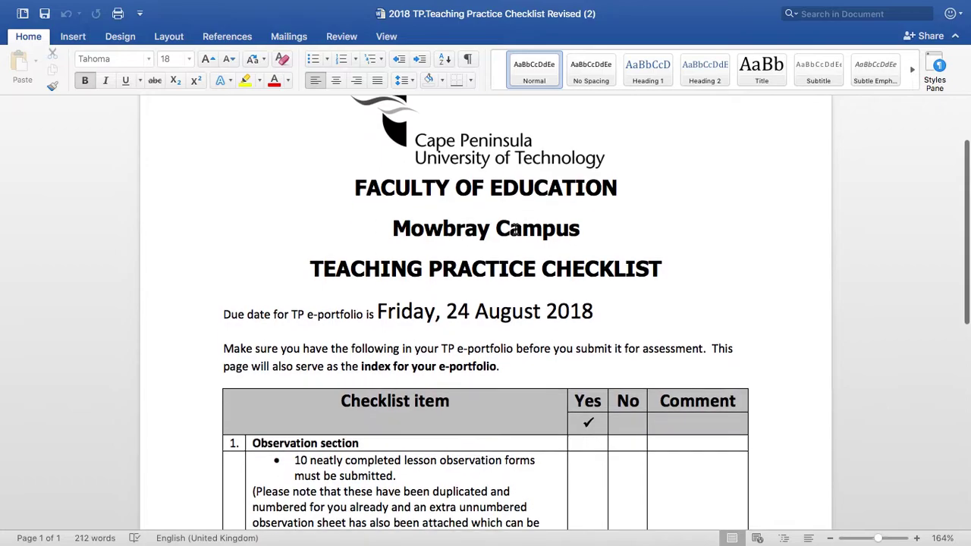
# Scroll through the Teaching Practice Checklist in Word and select its main heading
pyautogui.scroll(-2, 515, 229)
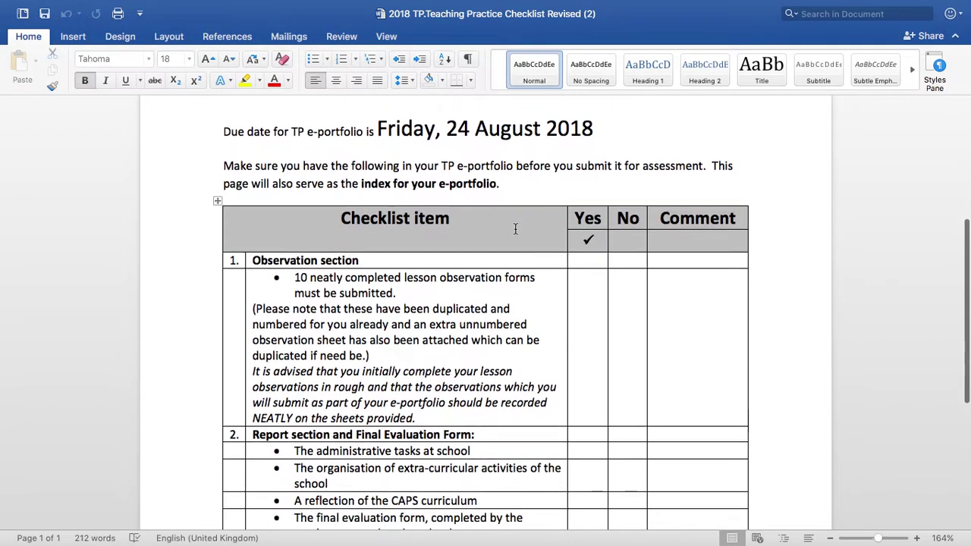
pyautogui.scroll(-3, 516, 229)
pyautogui.scroll(8, 515, 229)
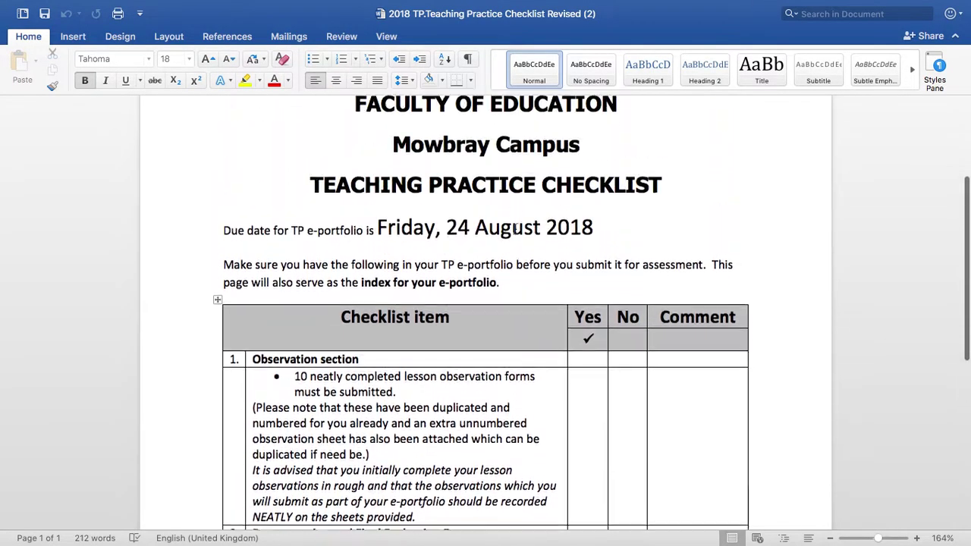
pyautogui.moveTo(664, 250); pyautogui.dragTo(279, 246)
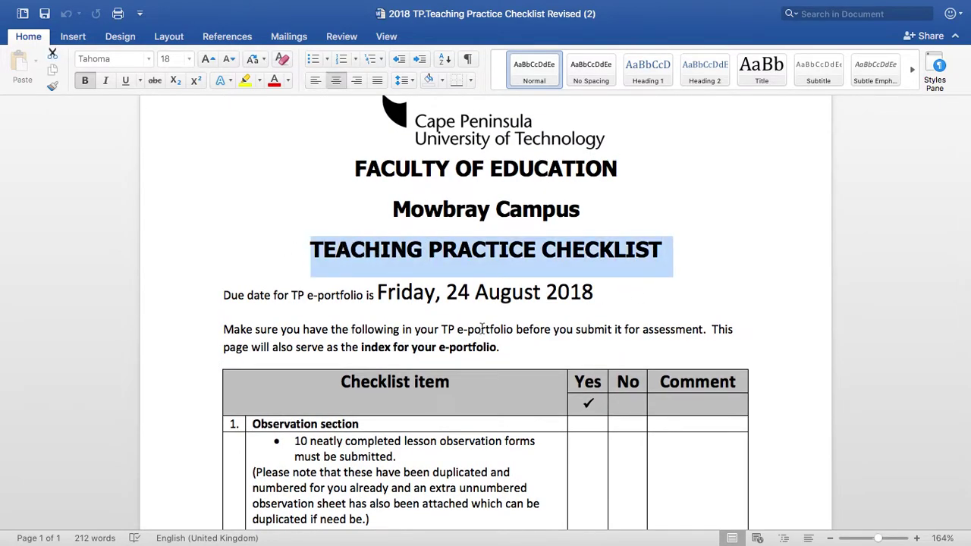
pyautogui.scroll(-5, 482, 327)
pyautogui.scroll(-5, 483, 327)
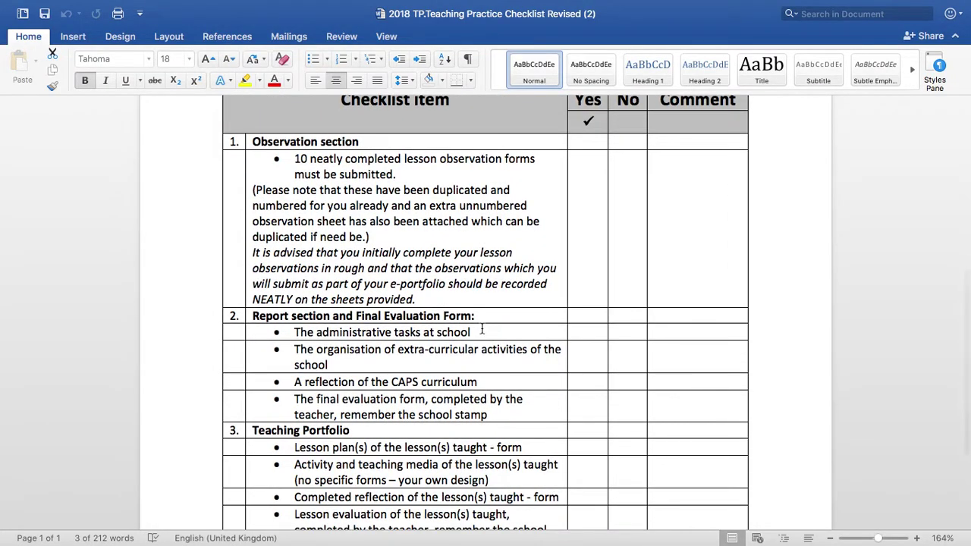
# Switch to the Chrome space through Mission Control and open the Google Sites search result
pyautogui.hotkey('ctrl', 'Up')
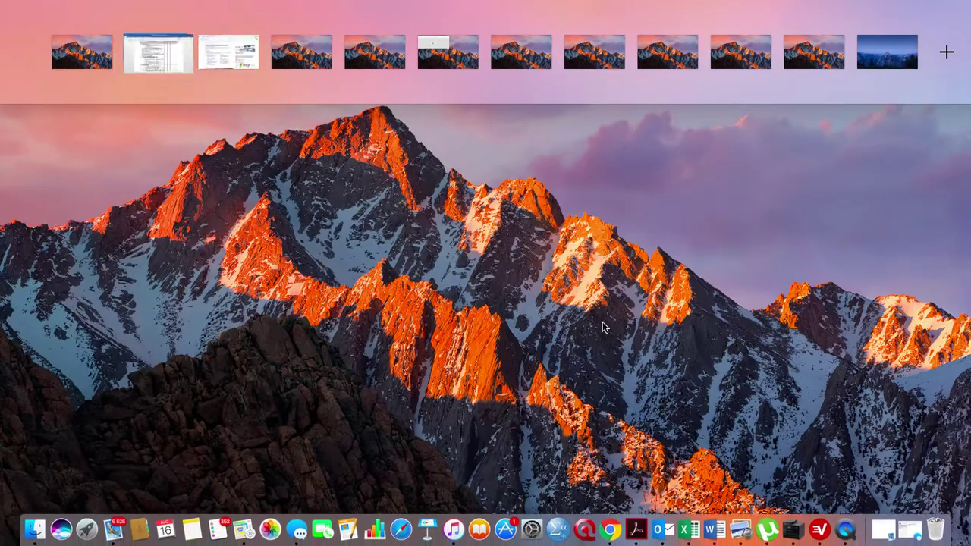
pyautogui.click(231, 64)
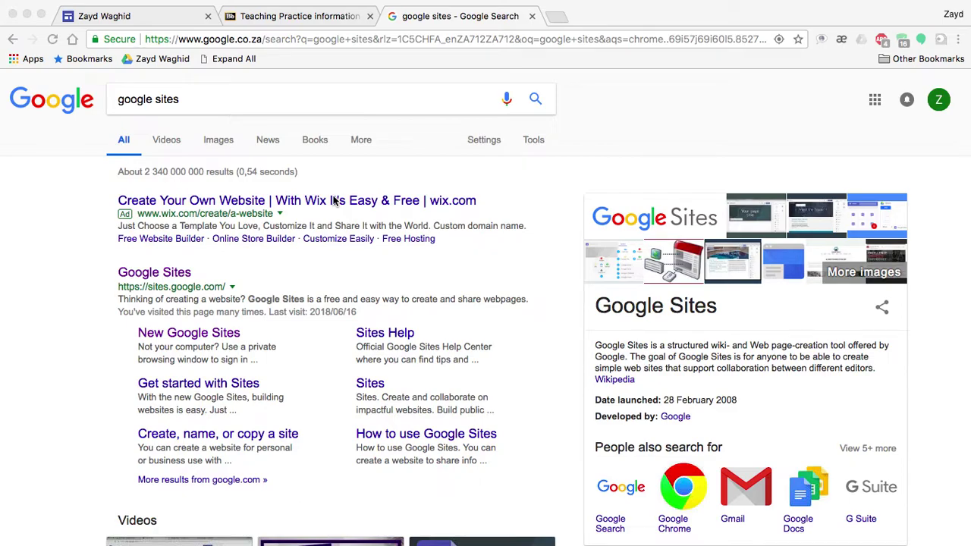
pyautogui.click(200, 107)
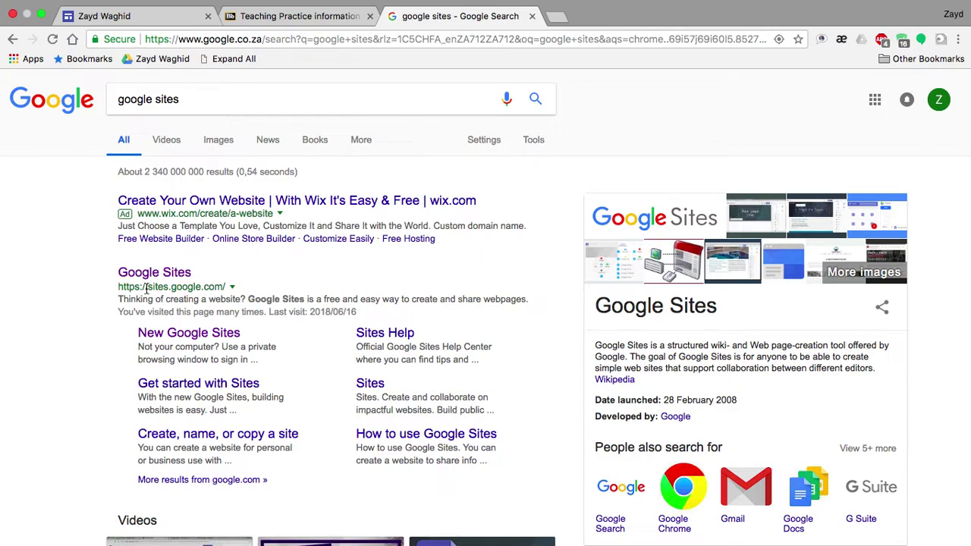
pyautogui.click(168, 276)
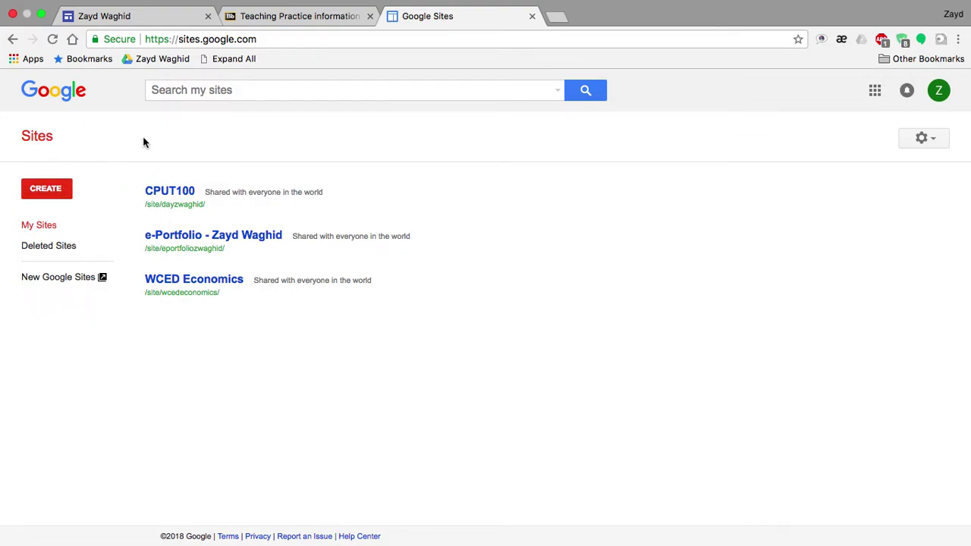
# Start a new site in classic Sites from the CREATE menu
pyautogui.click(55, 193)
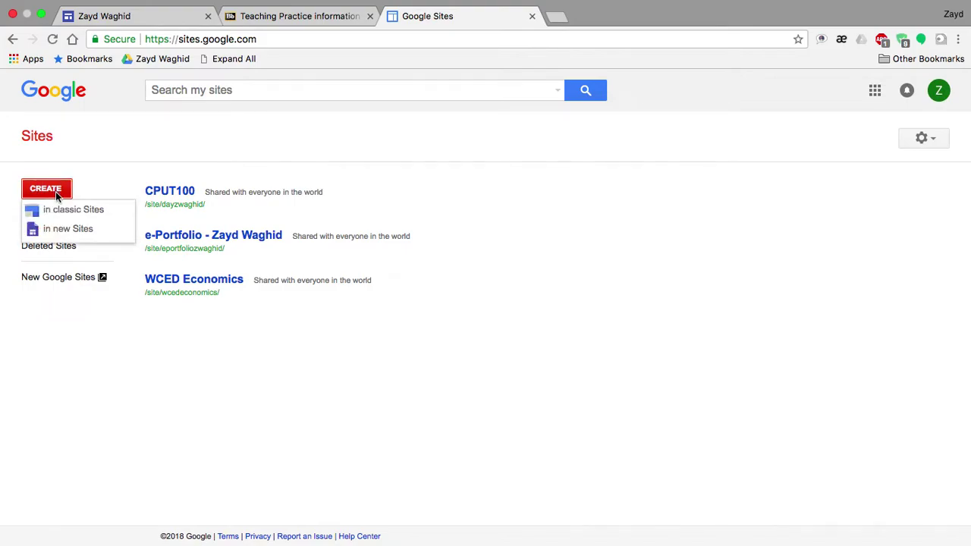
pyautogui.click(67, 212)
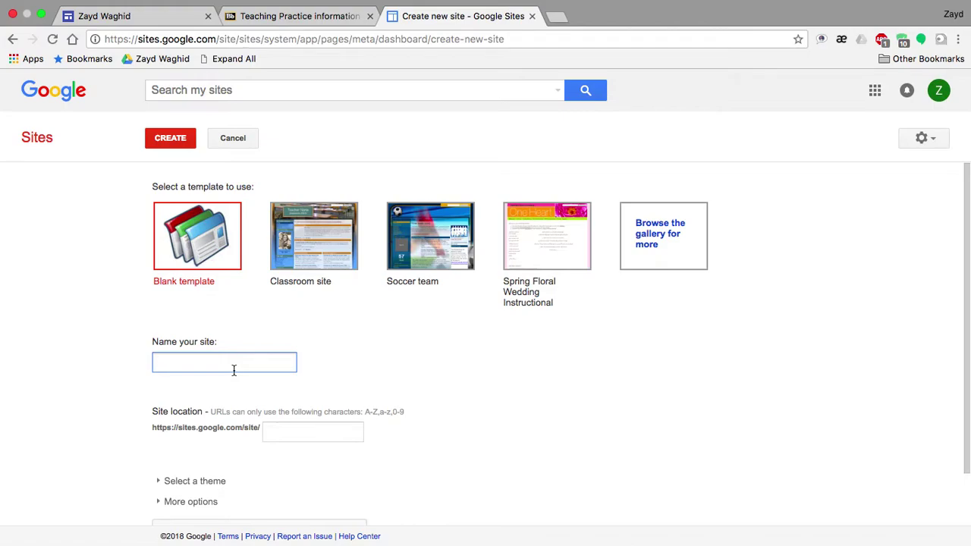
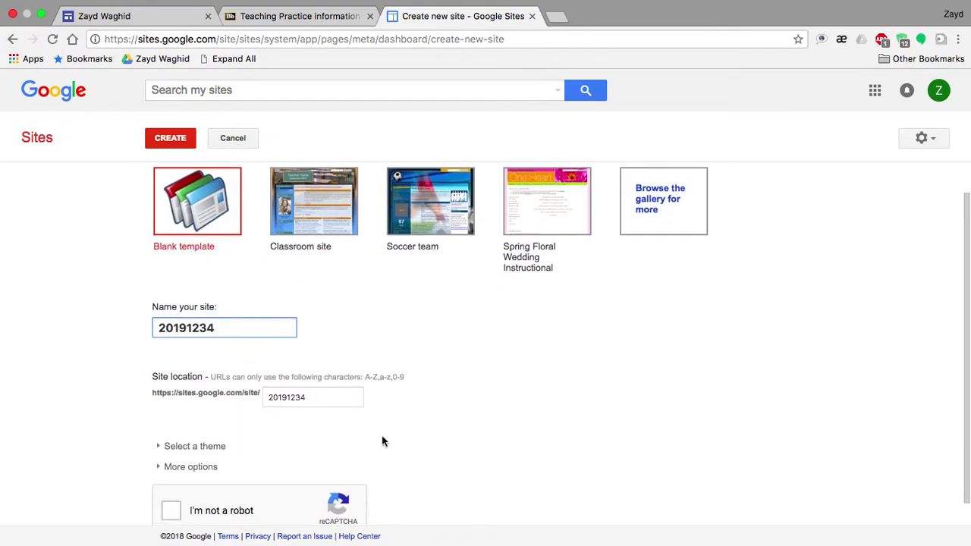
pyautogui.scroll(-2, 387, 412)
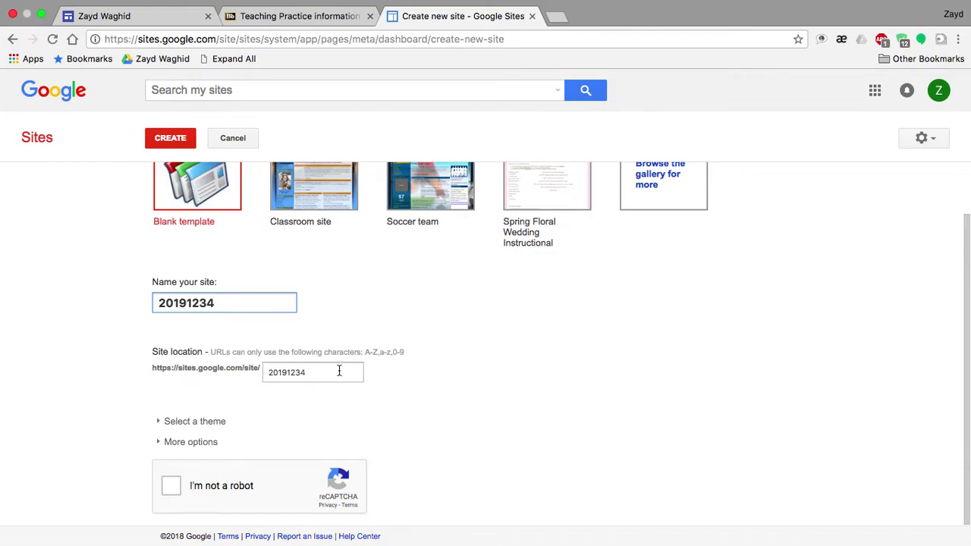
pyautogui.write('@mycput')
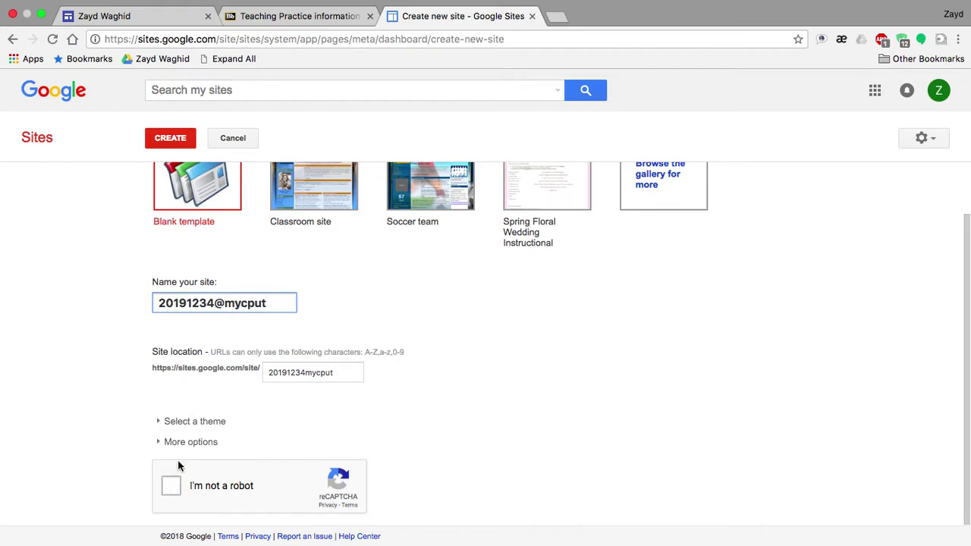
pyautogui.click(163, 489)
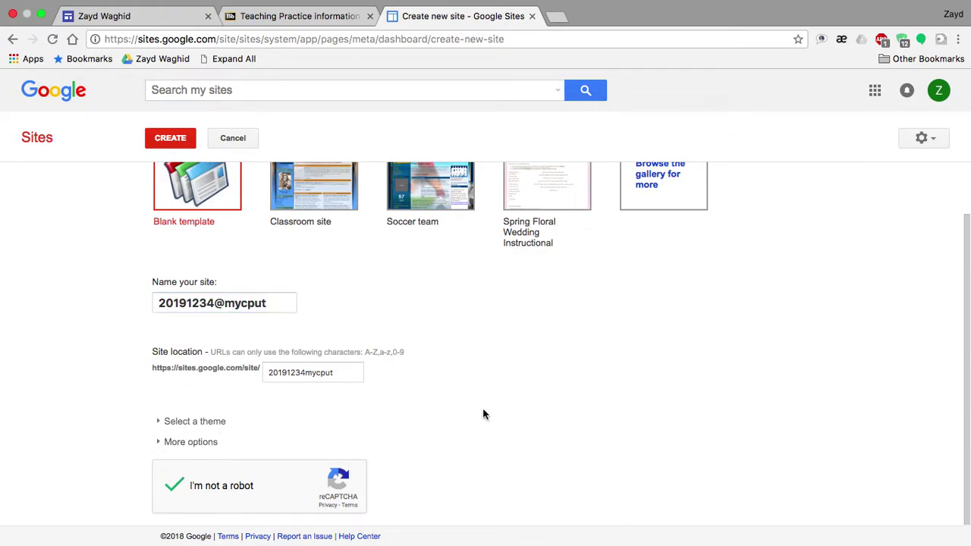
pyautogui.scroll(2, 350, 314)
pyautogui.scroll(-2, 349, 314)
pyautogui.scroll(2, 247, 216)
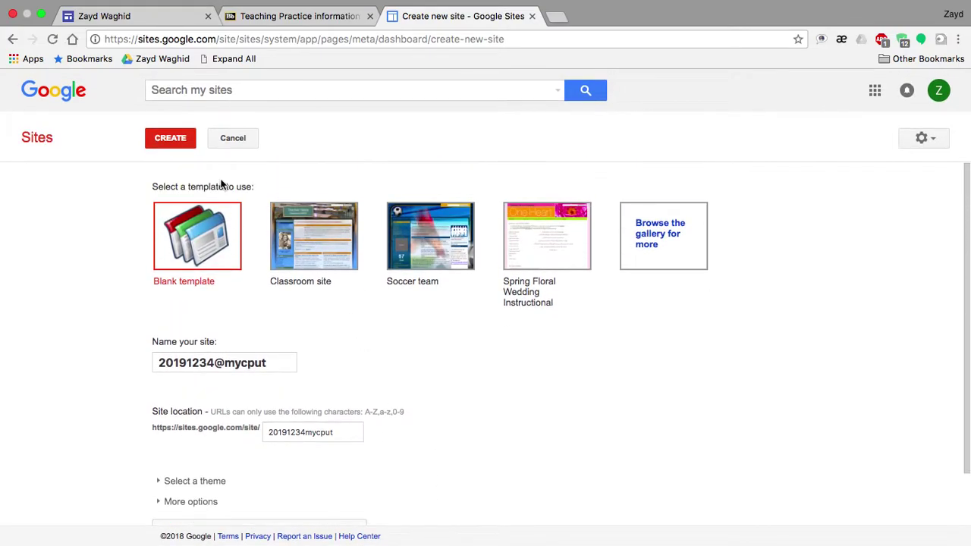
pyautogui.click(170, 144)
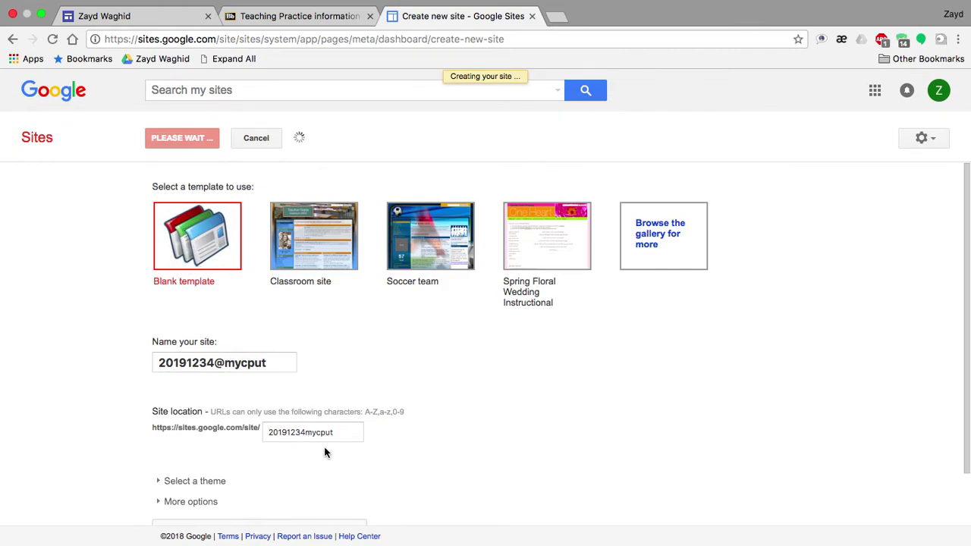
pyautogui.scroll(-2, 325, 453)
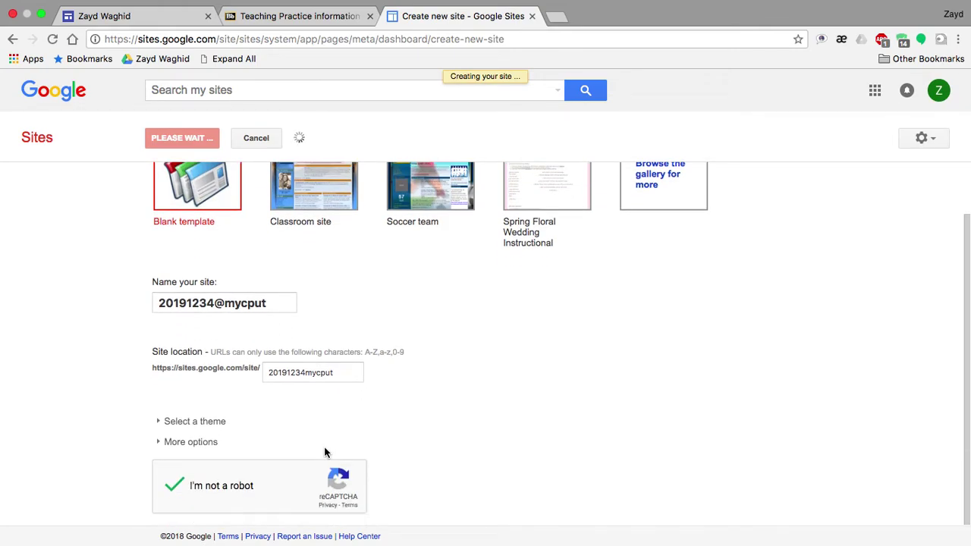
pyautogui.scroll(2, 311, 300)
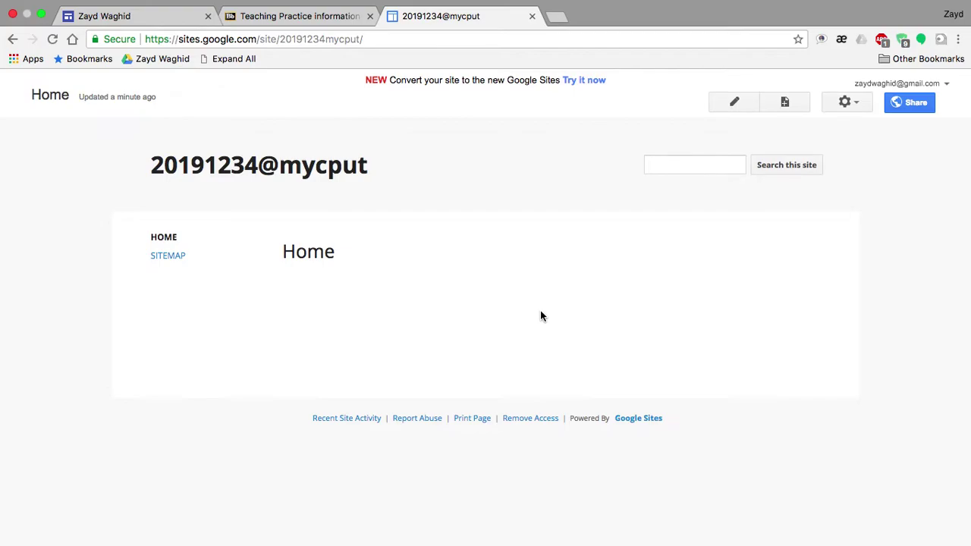
pyautogui.click(303, 16)
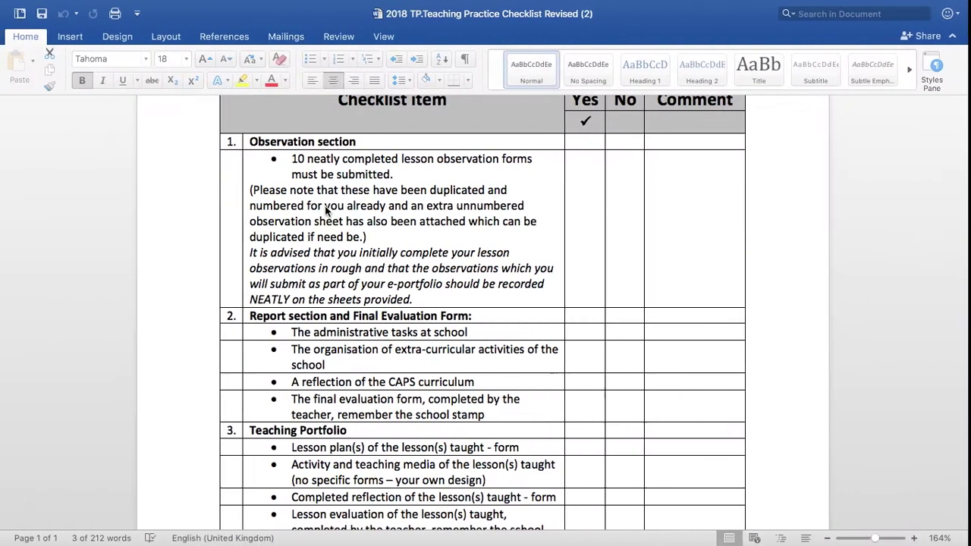
pyautogui.scroll(2, 401, 301)
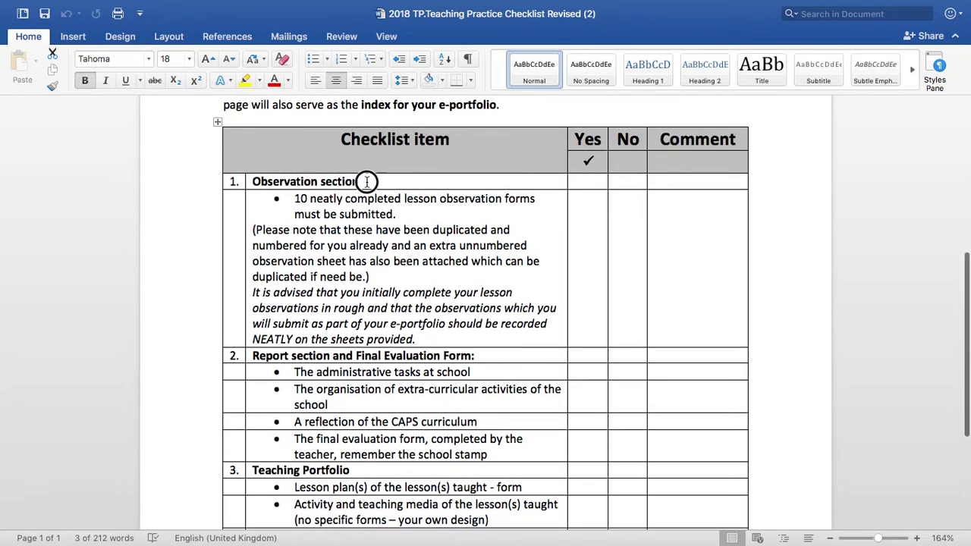
pyautogui.moveTo(369, 184); pyautogui.dragTo(270, 179)
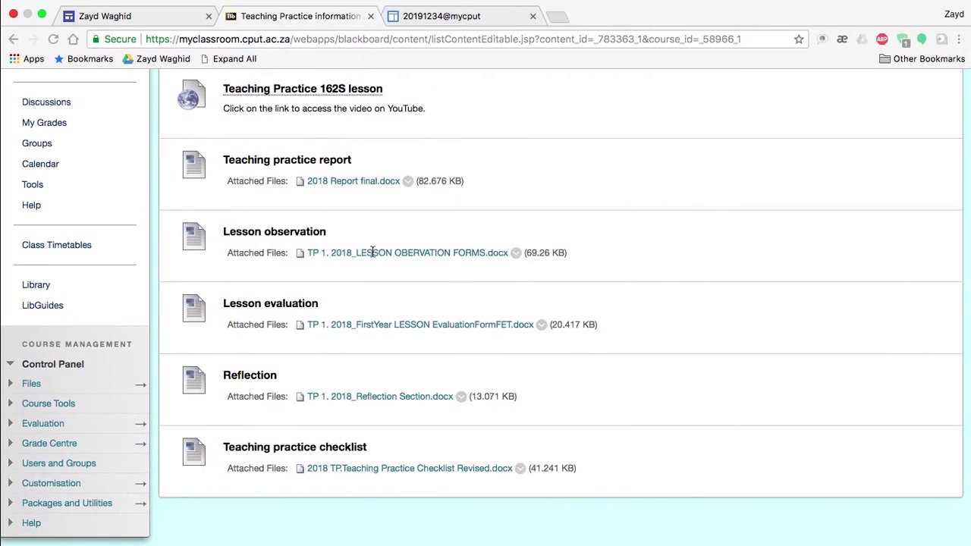
pyautogui.click(434, 16)
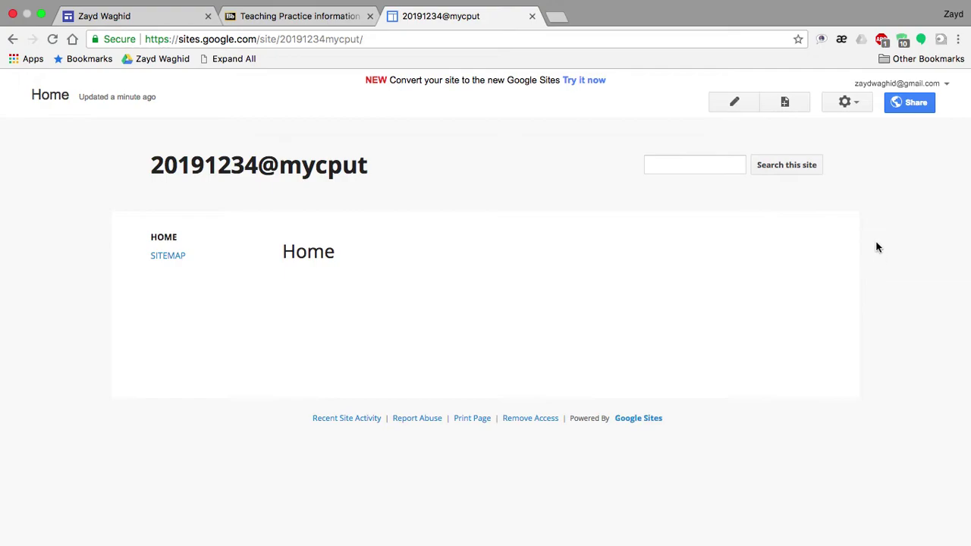
# Create a top-level Web Page named 'Observation section'
pyautogui.click(784, 104)
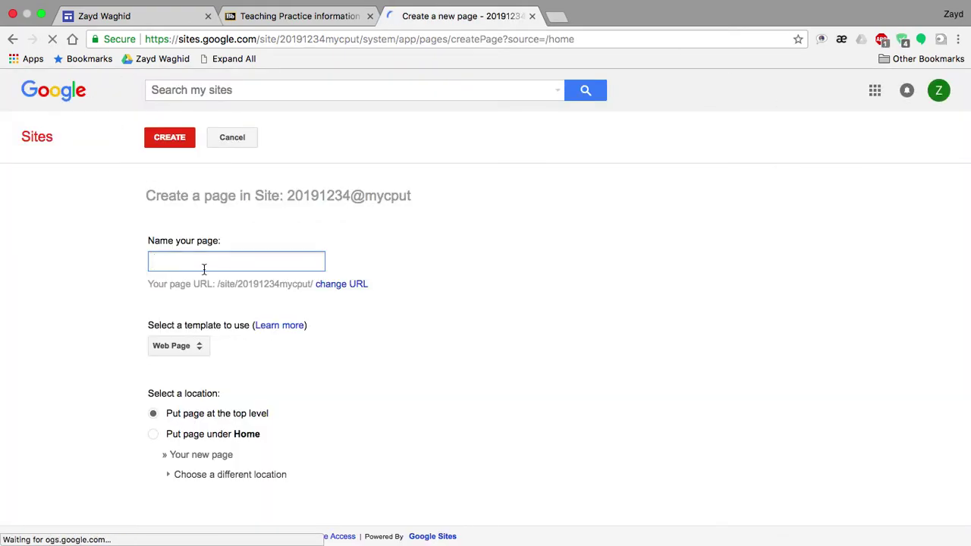
pyautogui.write('Obse')
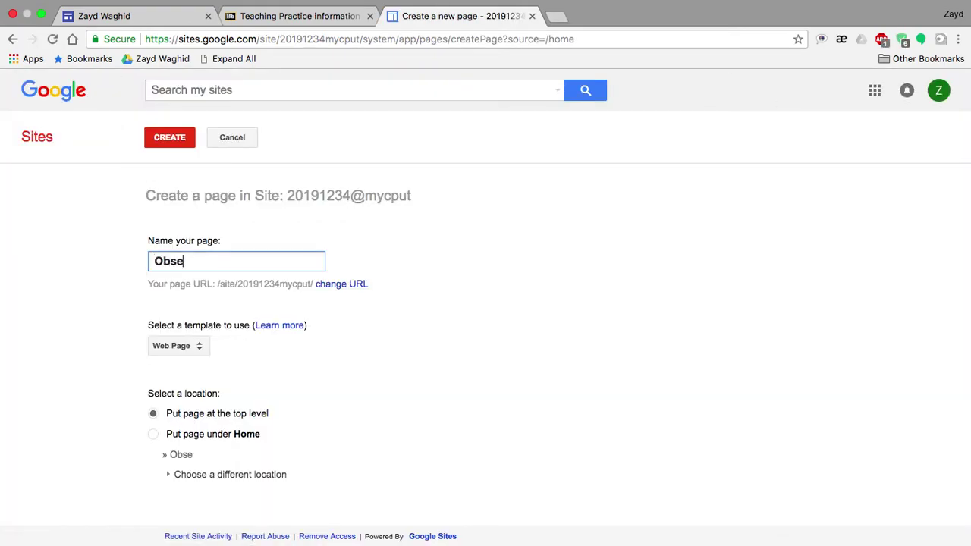
pyautogui.write('rvation sext')
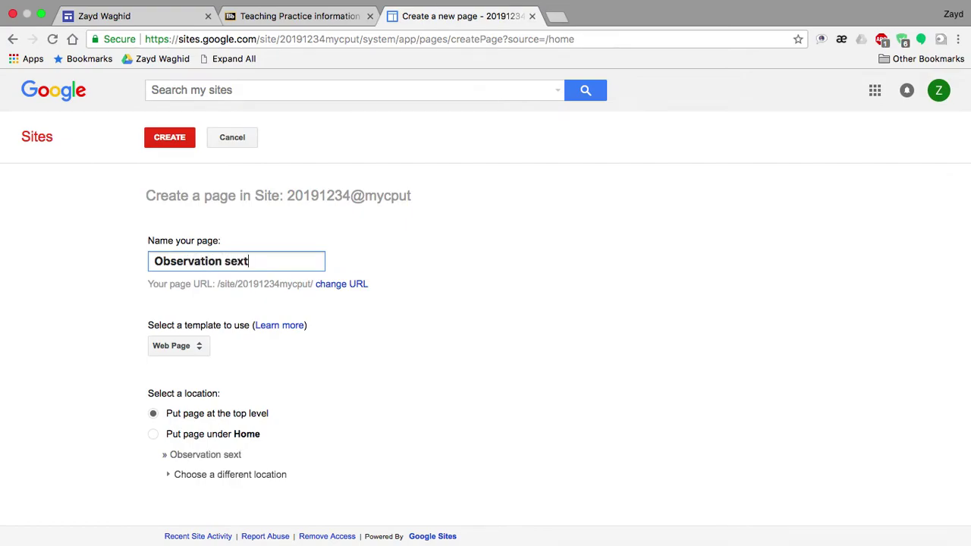
pyautogui.press('BackSpace')
pyautogui.press('BackSpace')
pyautogui.press('BackSpace')
pyautogui.write('ection')
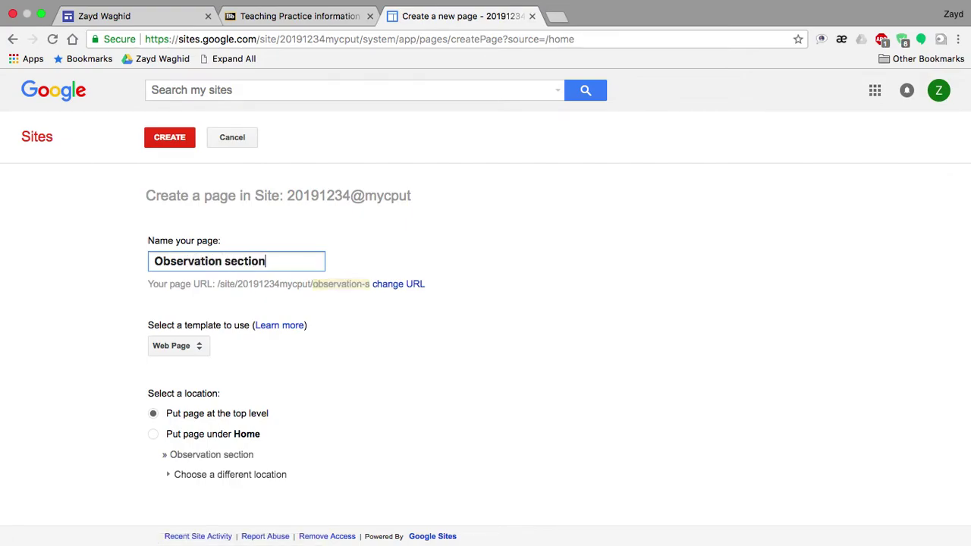
pyautogui.click(426, 401)
pyautogui.scroll(-1, 318, 410)
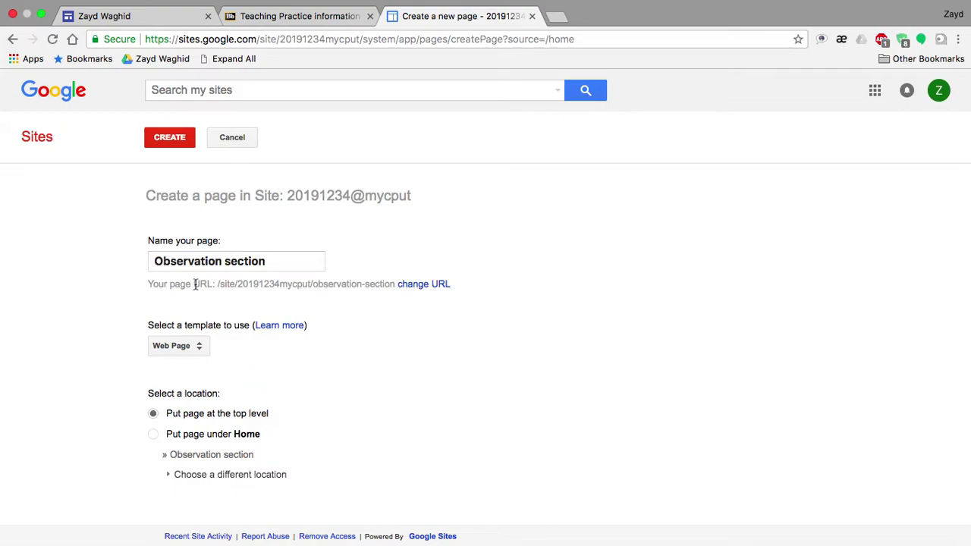
pyautogui.click(170, 138)
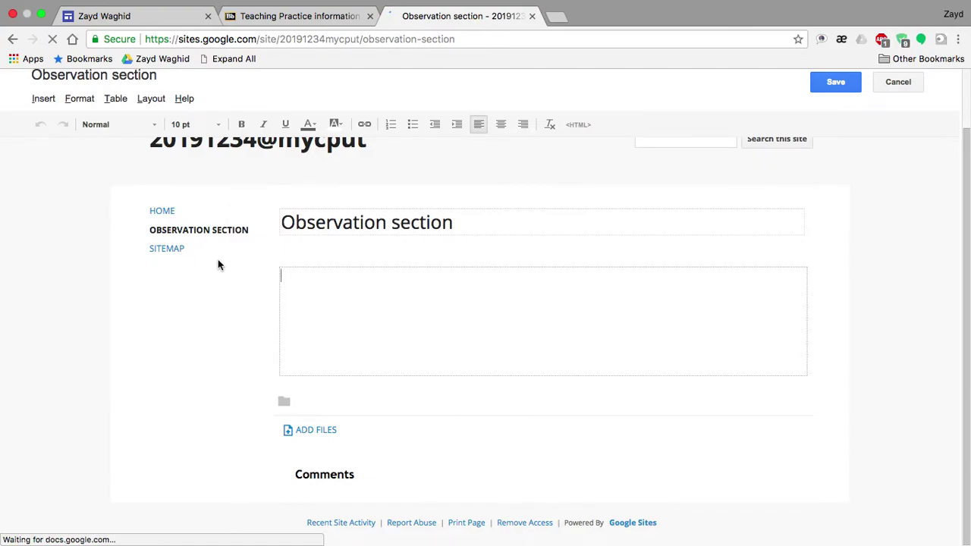
pyautogui.hotkey('ctrl', 'Left')
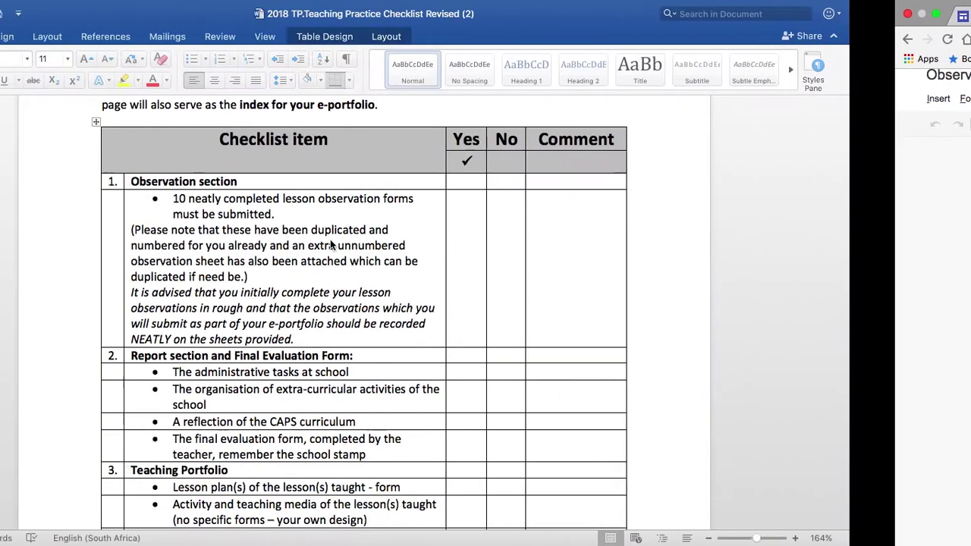
pyautogui.hotkey('ctrl', 'Right')
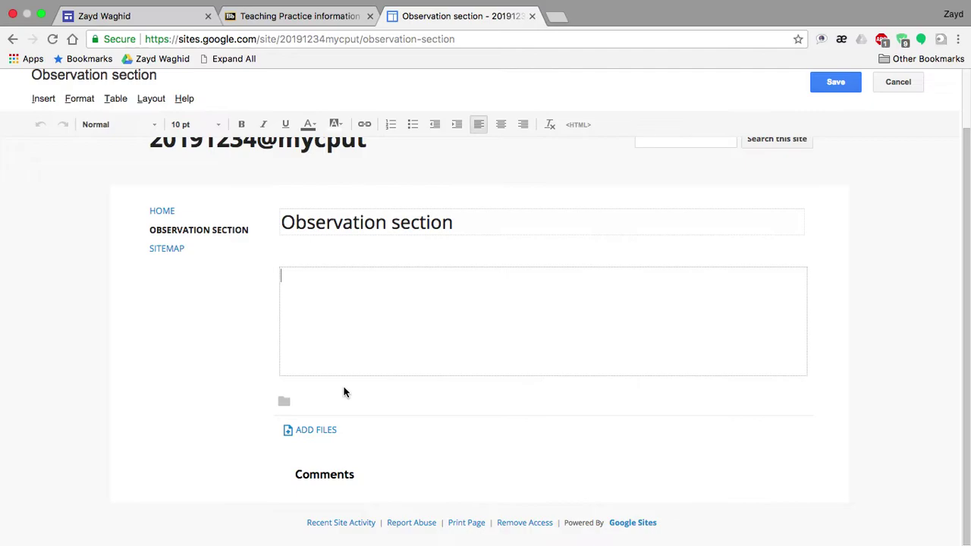
pyautogui.hotkey('ctrl', 'Left')
pyautogui.moveTo(379, 217); pyautogui.dragTo(300, 198)
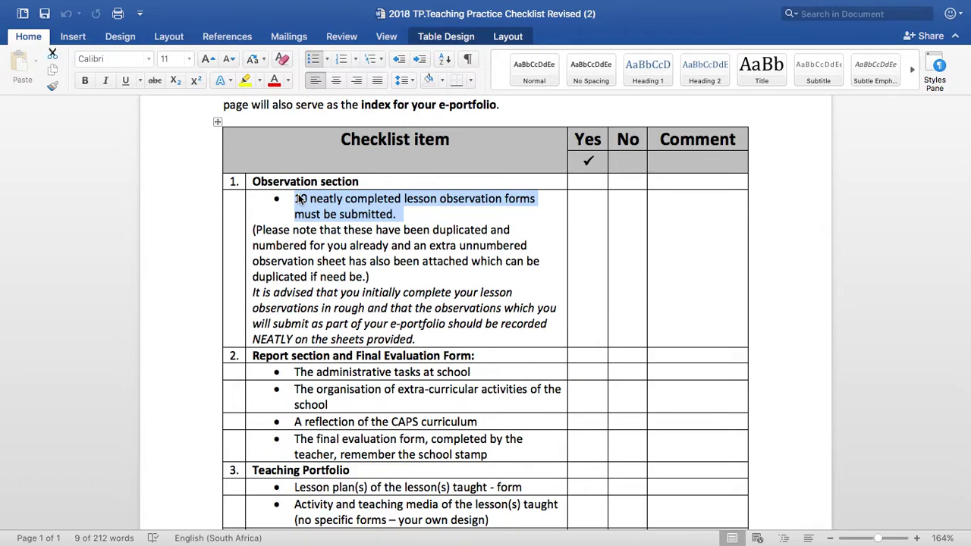
pyautogui.hotkey('ctrl', 'Right')
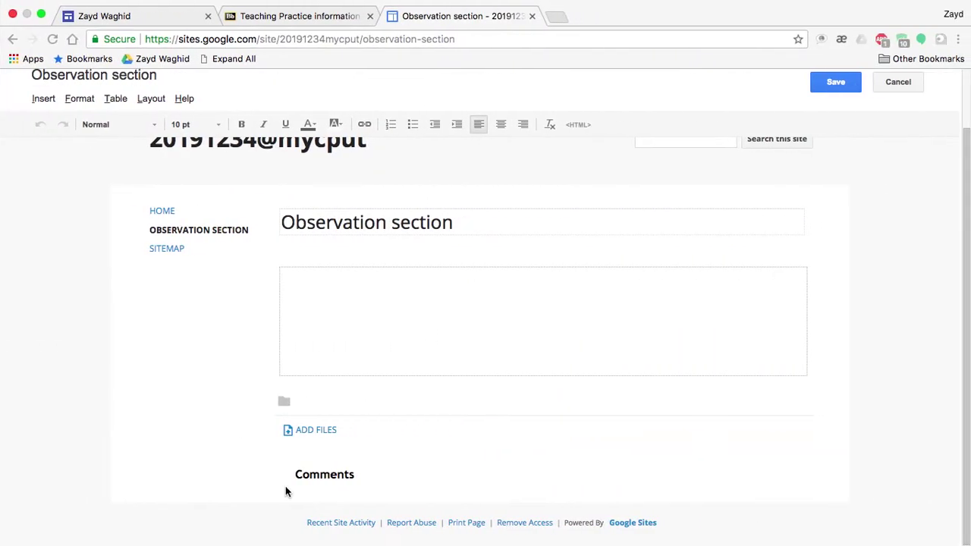
# Upload BUM362S_OT=MF_BC=0_CG=A_13_August_2018.xls from Downloads as a page attachment
pyautogui.click(315, 431)
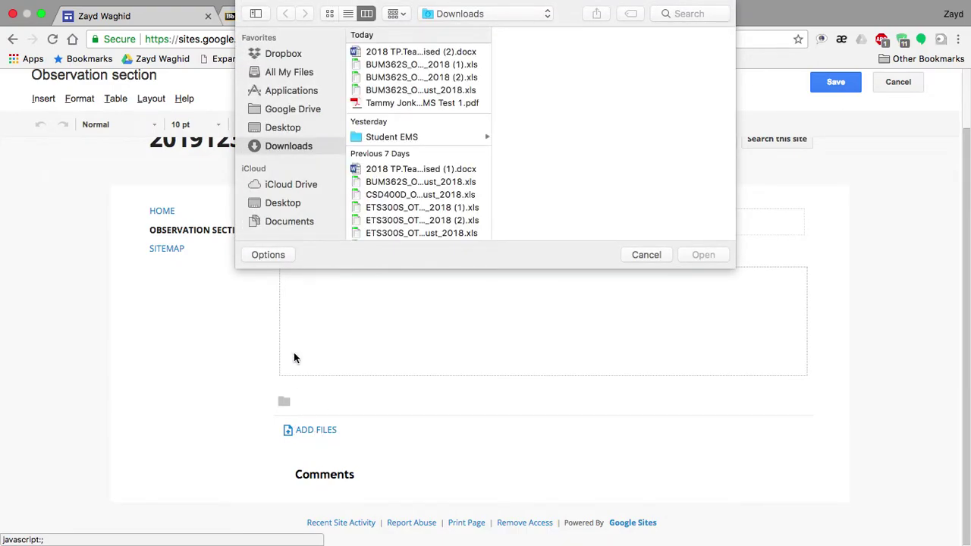
pyautogui.scroll(-3, 403, 193)
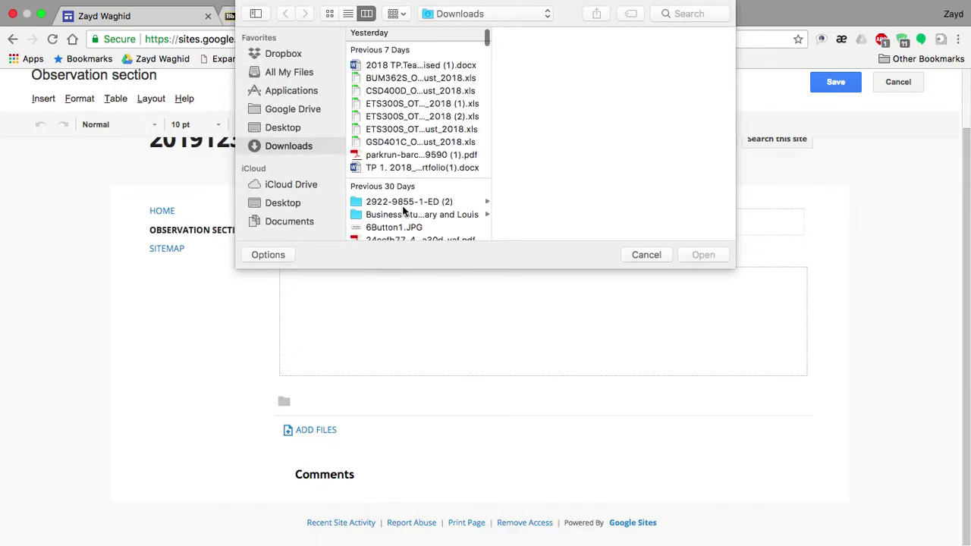
pyautogui.scroll(2, 404, 193)
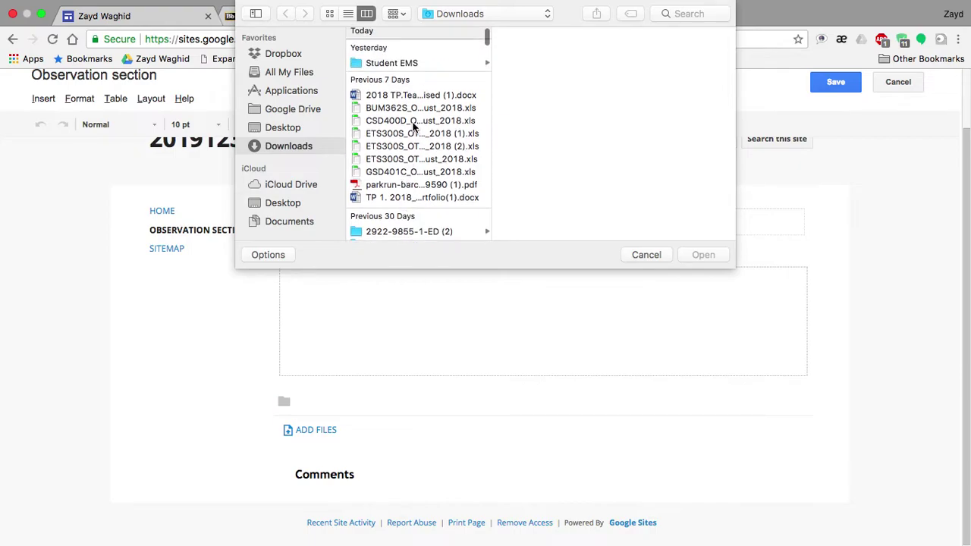
pyautogui.click(410, 110)
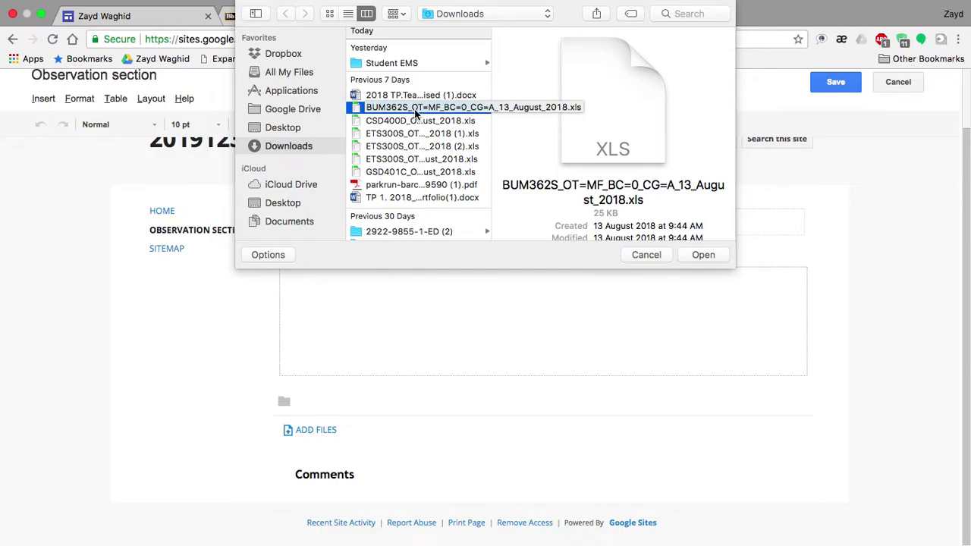
pyautogui.doubleClick(415, 110)
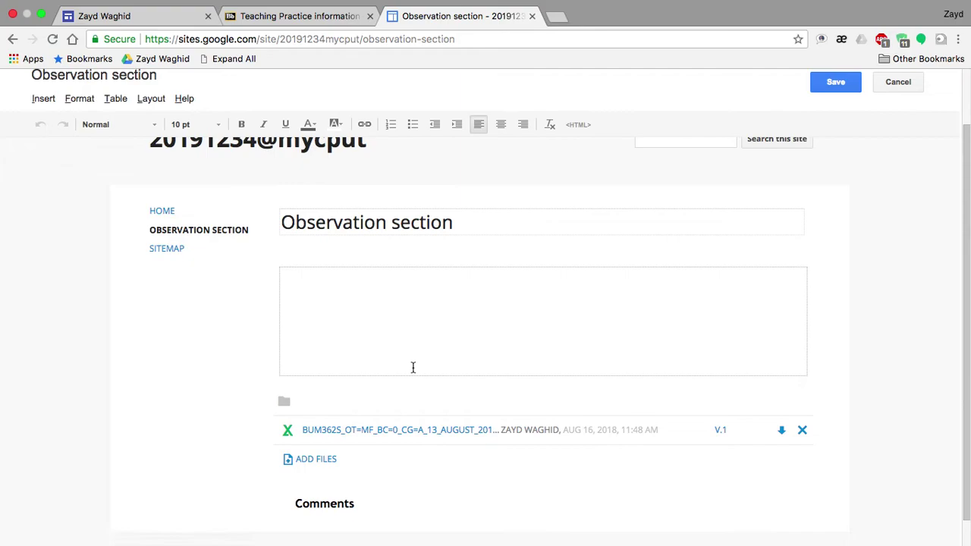
# Save the Observation section page with its attached spreadsheet
pyautogui.scroll(-1, 407, 459)
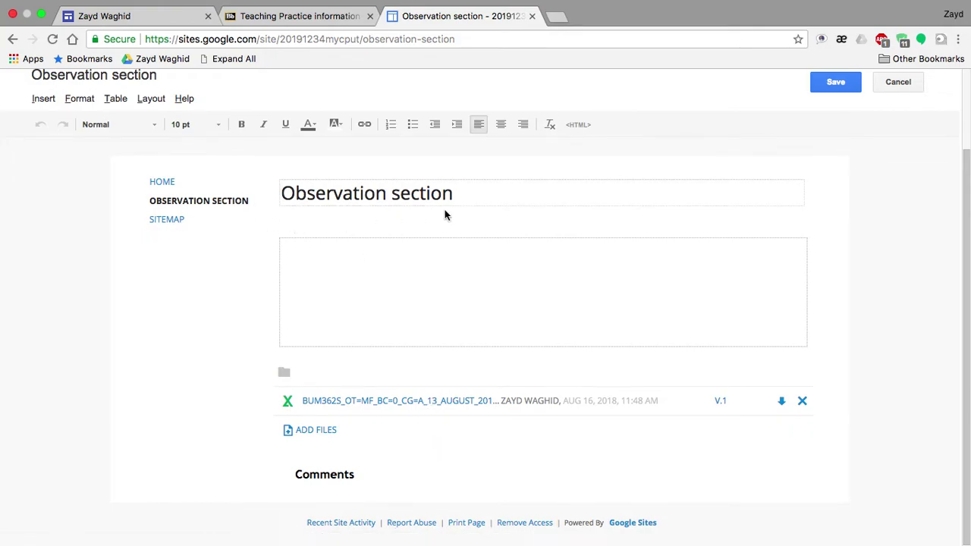
pyautogui.scroll(2, 455, 220)
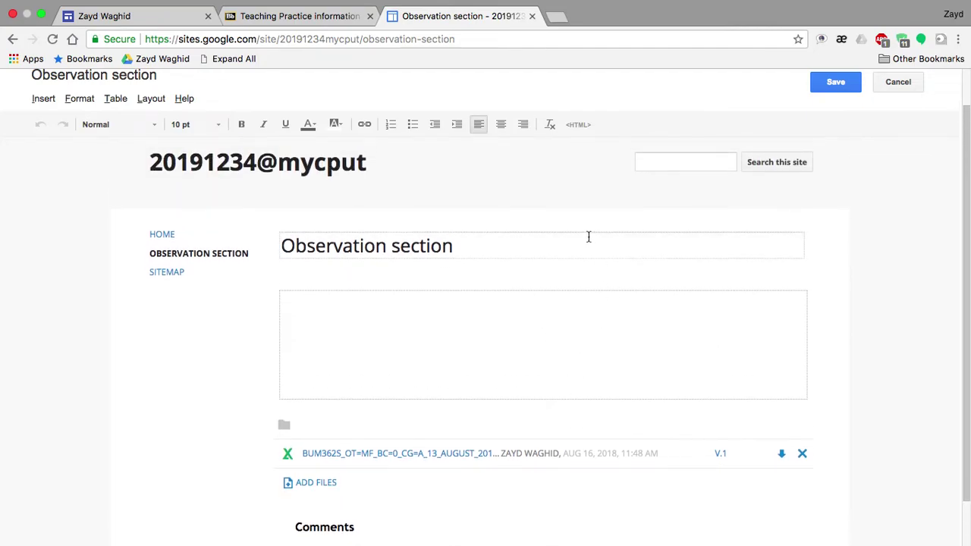
pyautogui.scroll(1, 510, 391)
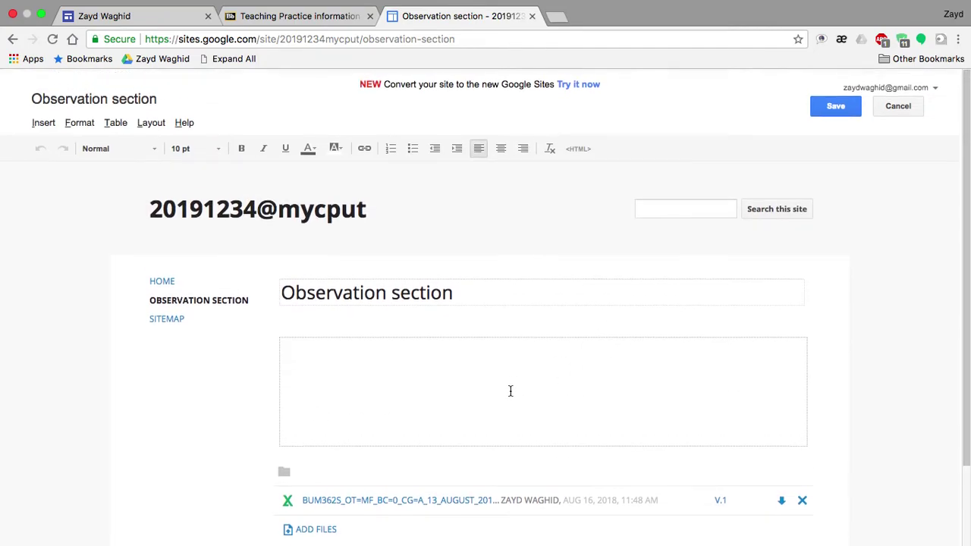
pyautogui.click(835, 106)
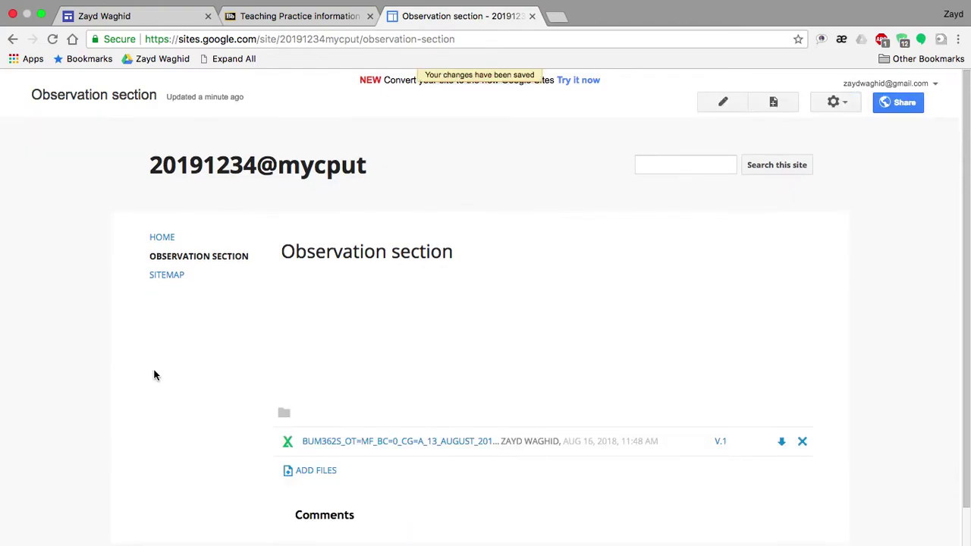
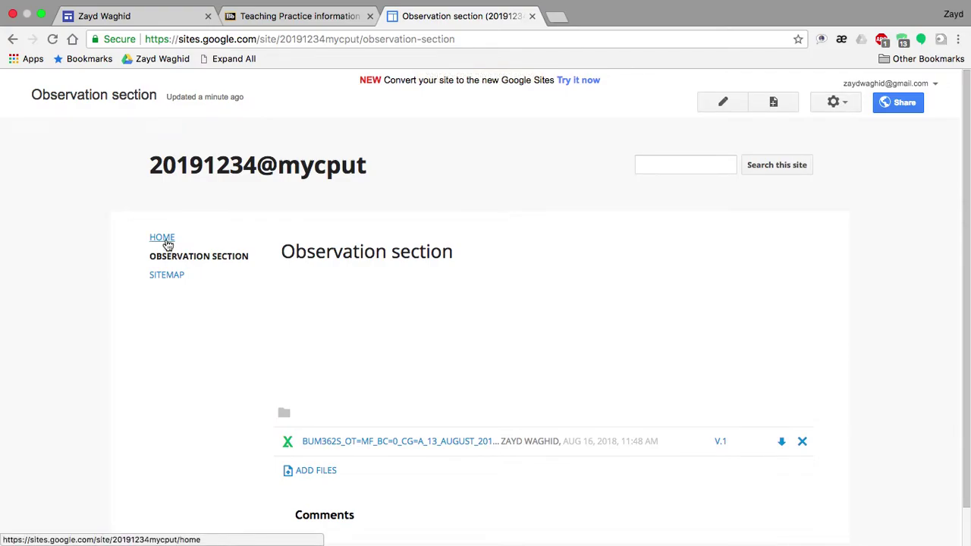
# From the site home page, start a new Google Sites page
pyautogui.click(162, 239)
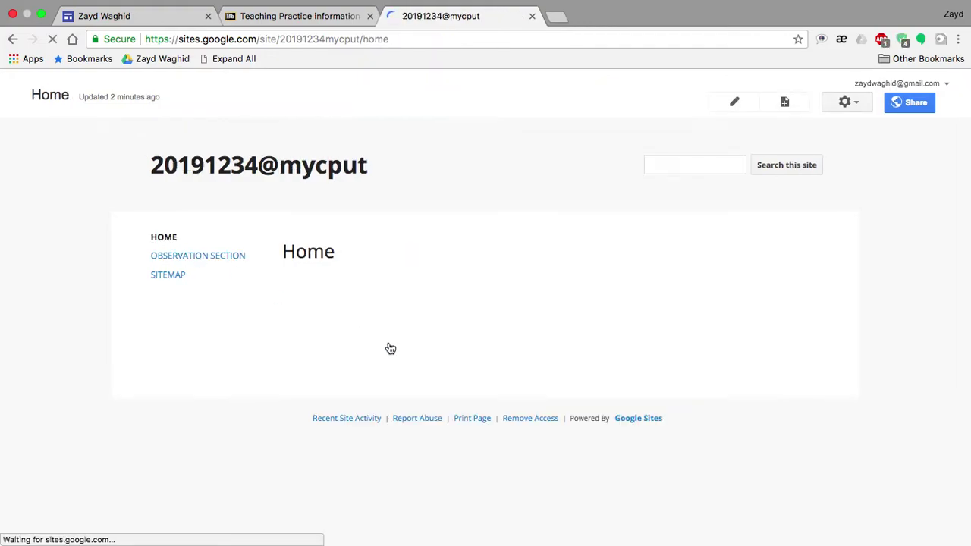
pyautogui.click(786, 104)
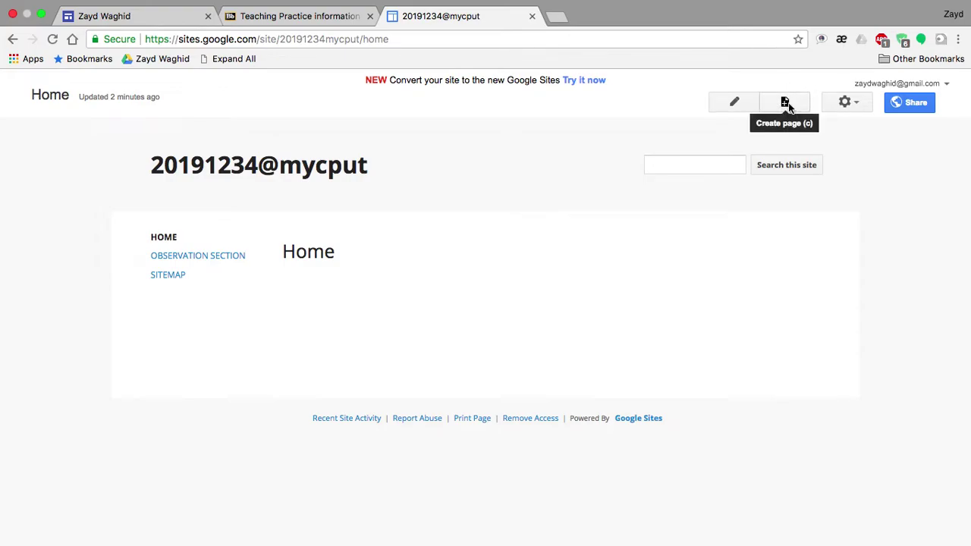
pyautogui.click(786, 103)
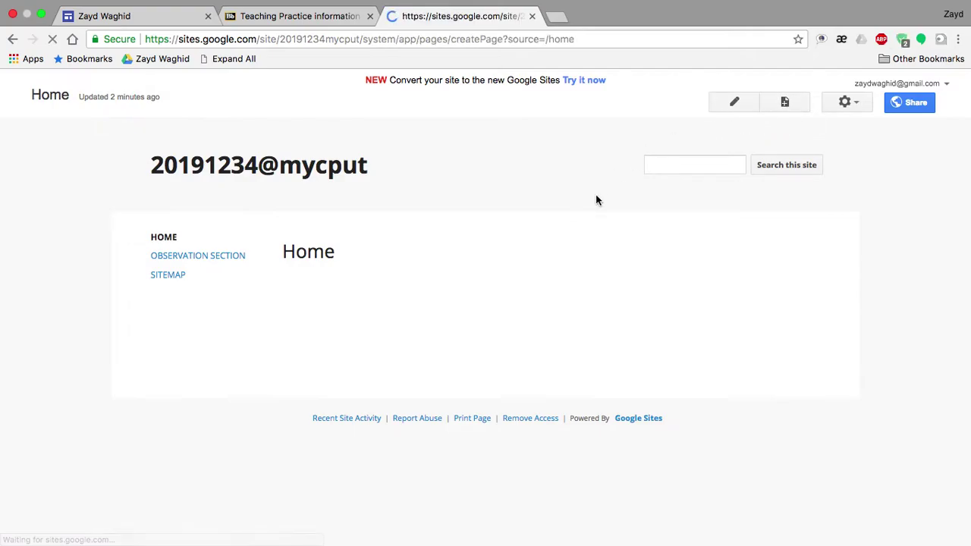
# Copy the heading 'Report section and Final Evaluation Form' from the Word checklist
pyautogui.hotkey('ctrl', 'Left')
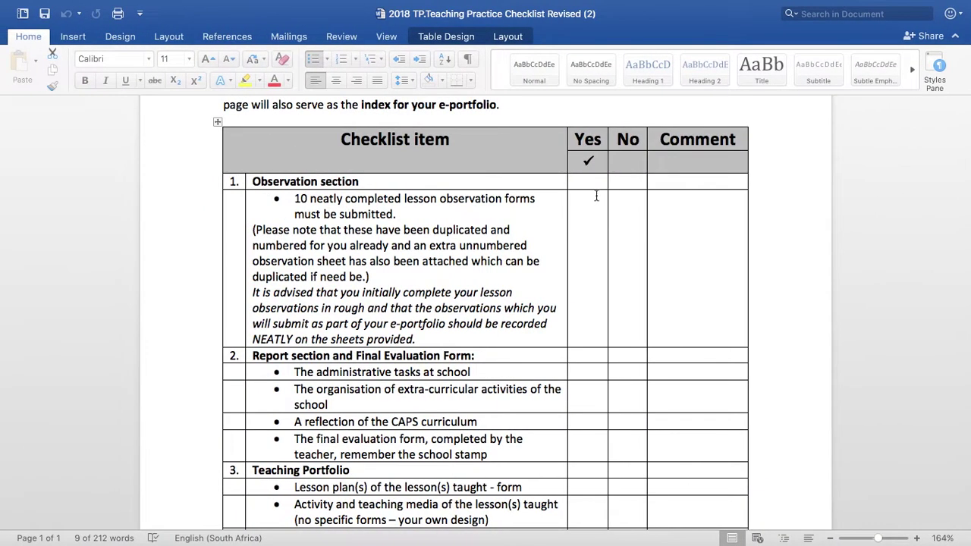
pyautogui.tripleClick(342, 199)
pyautogui.scroll(-2, 470, 313)
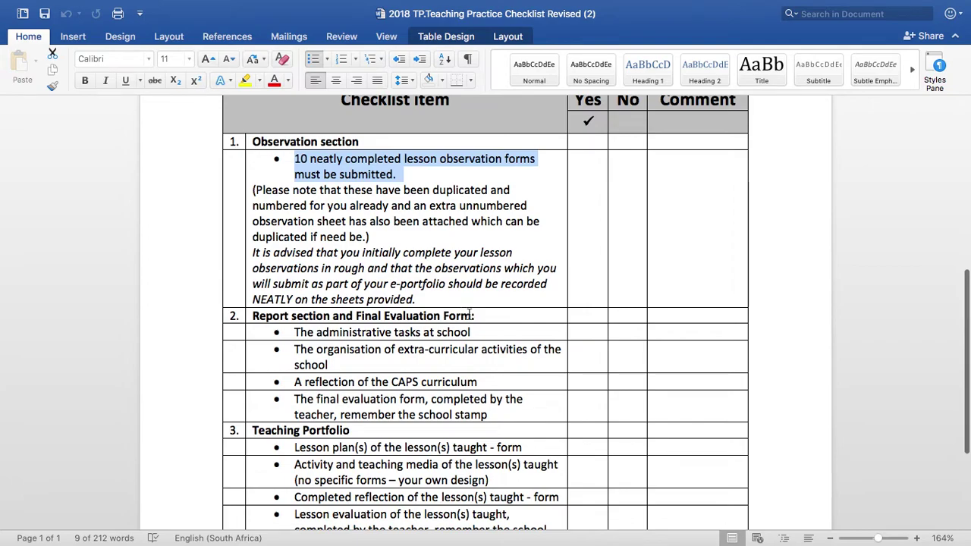
pyautogui.moveTo(471, 315); pyautogui.dragTo(265, 318)
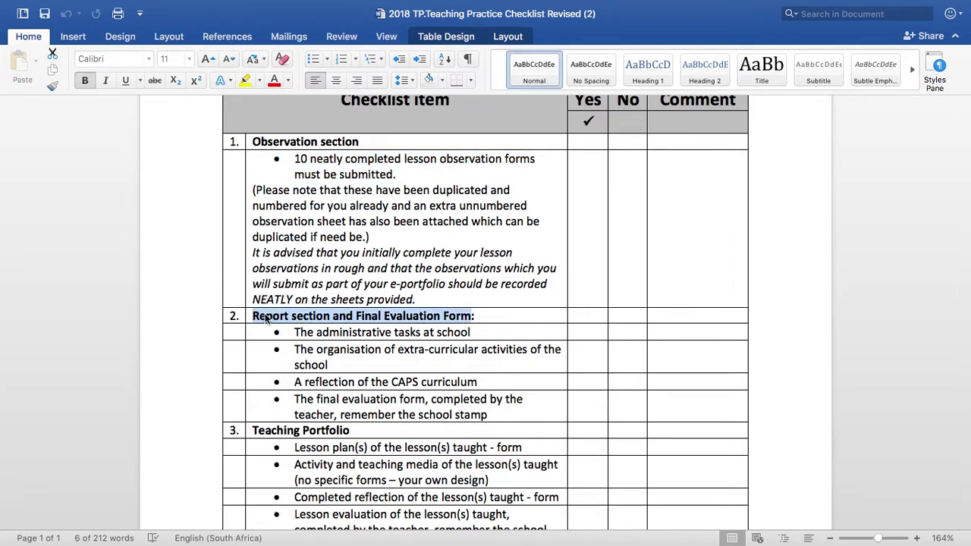
pyautogui.press('super+c')
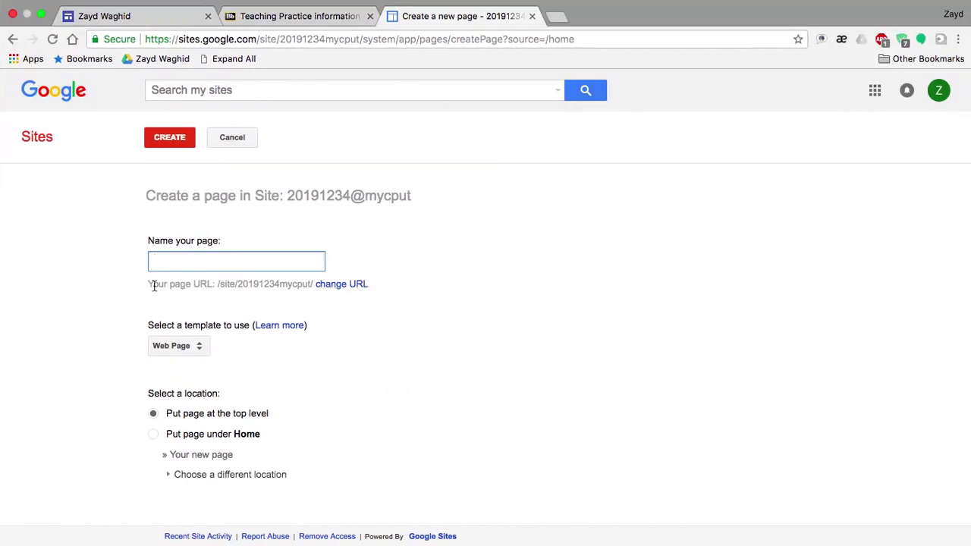
# Create a top-level page named 'Report section and Final Evaluation Form' from the pasted heading
pyautogui.press('super+v')
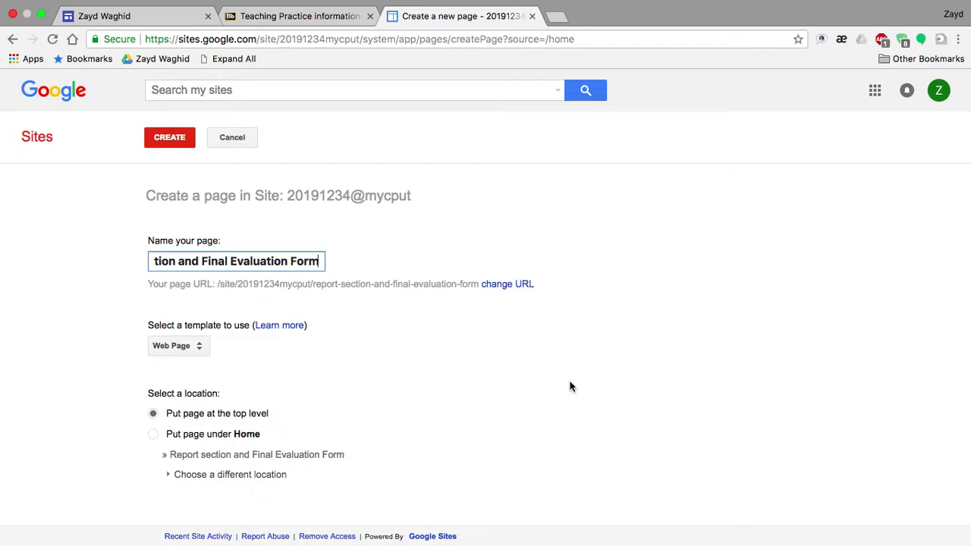
pyautogui.click(170, 142)
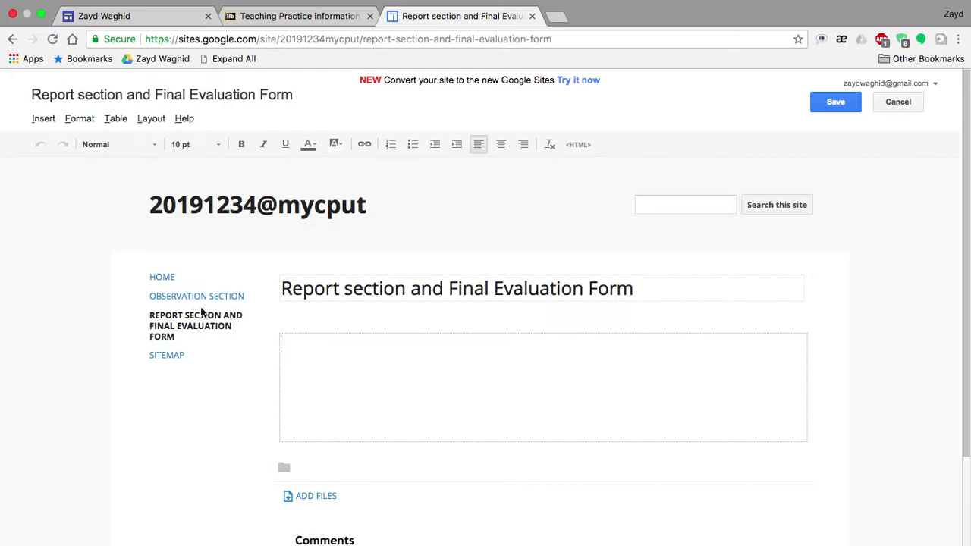
# Save the blank 'Report section and Final Evaluation Form' page without adding content
pyautogui.scroll(-3, 385, 384)
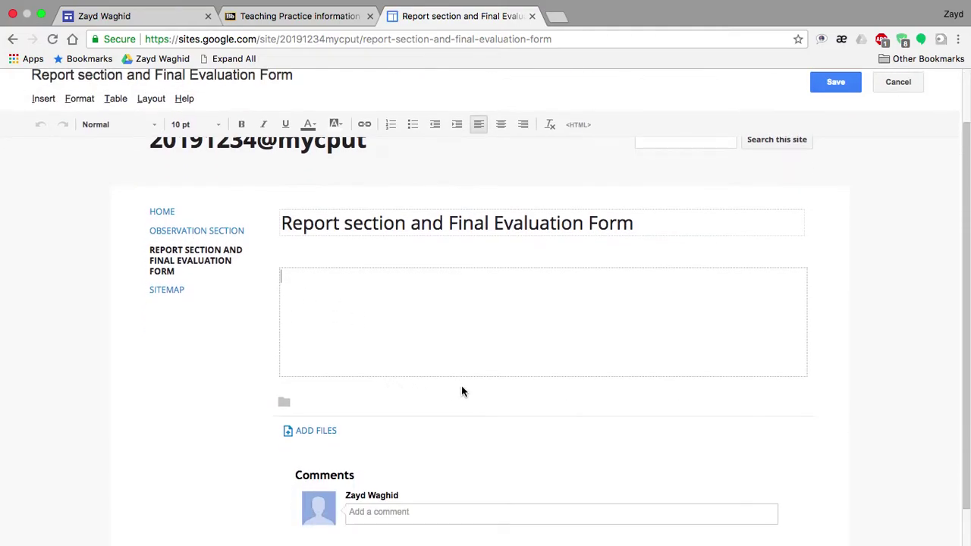
pyautogui.scroll(-1, 457, 395)
pyautogui.scroll(5, 457, 395)
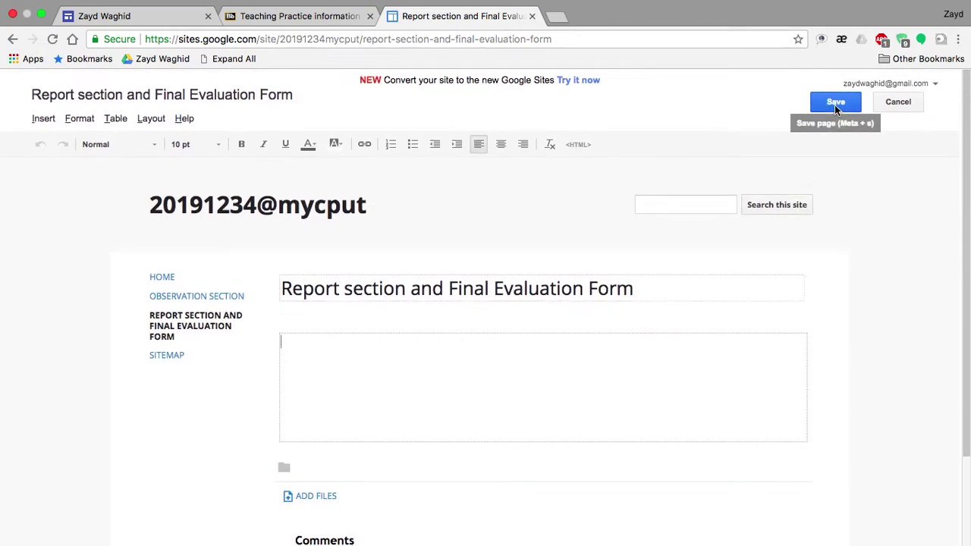
pyautogui.click(835, 107)
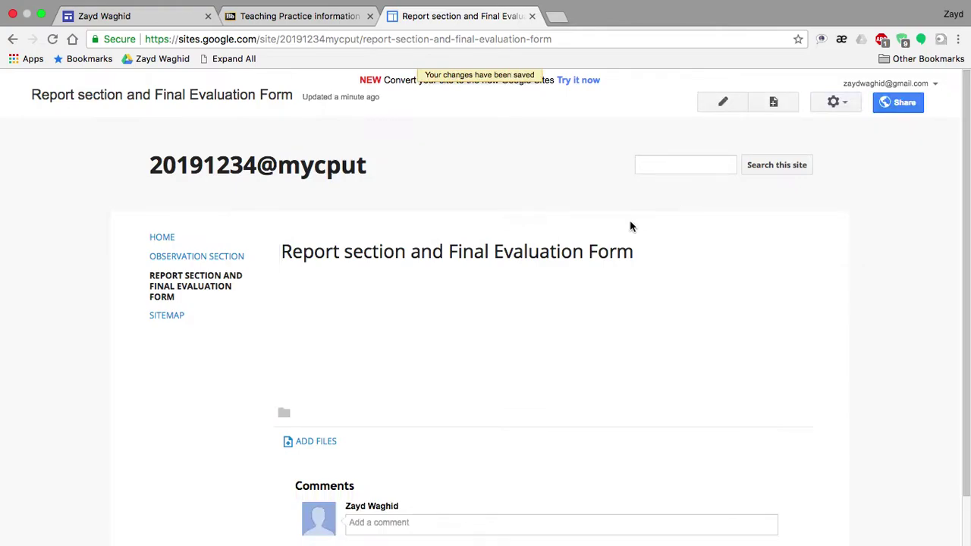
pyautogui.scroll(-1, 630, 220)
pyautogui.scroll(1, 630, 227)
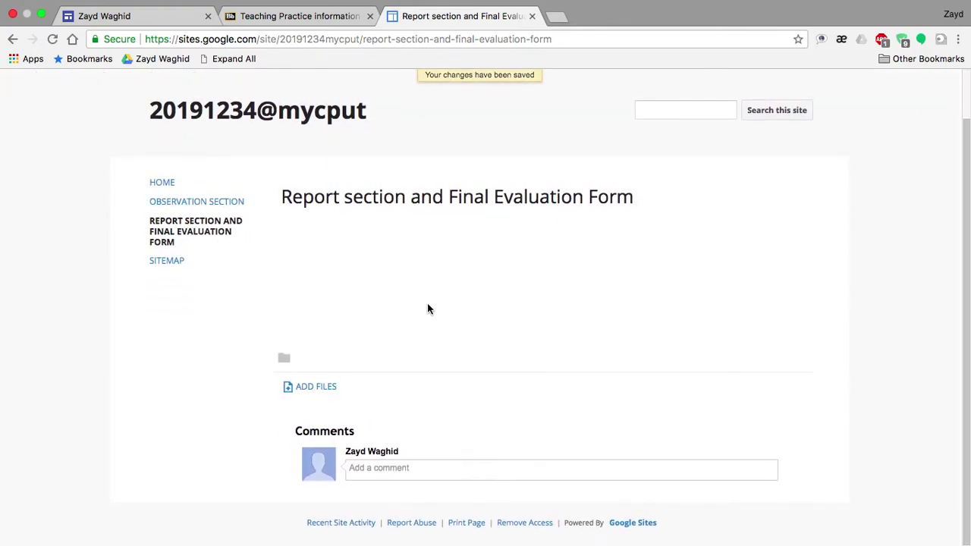
pyautogui.scroll(1, 427, 309)
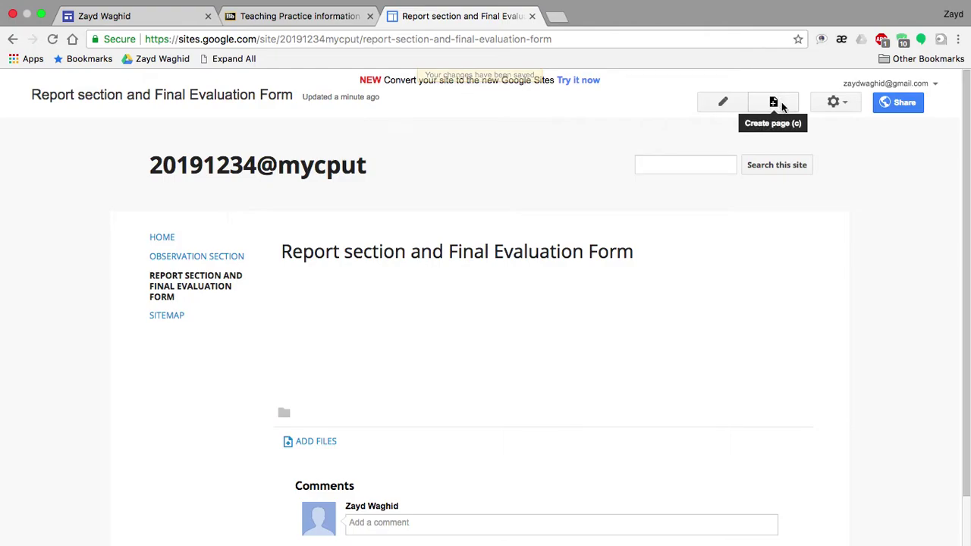
# Copy 'The administrative tasks at school' item from the Word checklist
pyautogui.hotkey('ctrl', 'Left')
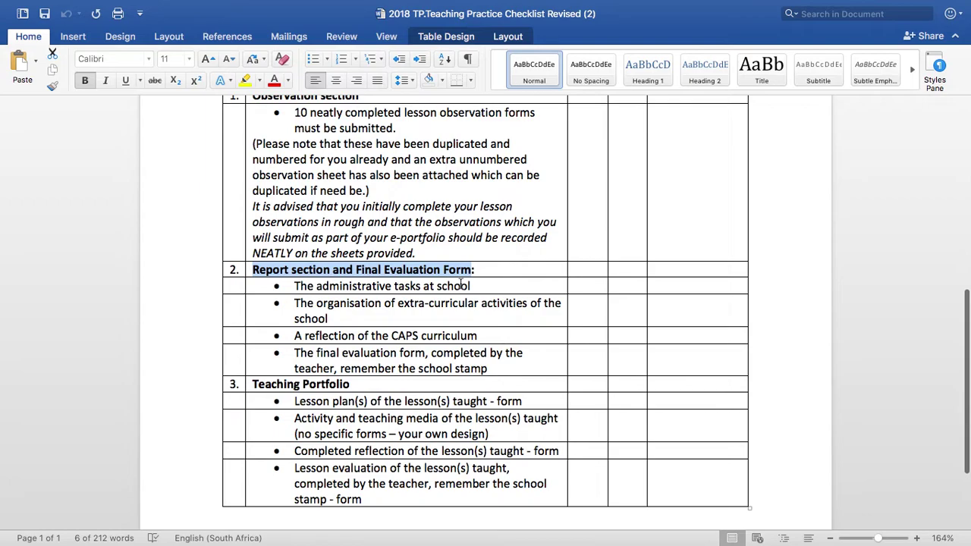
pyautogui.moveTo(462, 286); pyautogui.dragTo(307, 291)
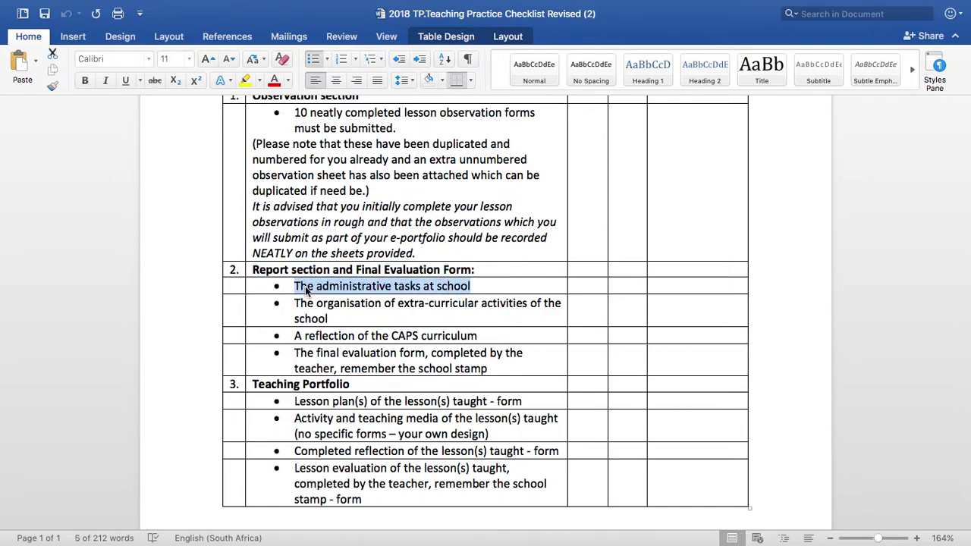
pyautogui.hotkey('ctrl', 'Right')
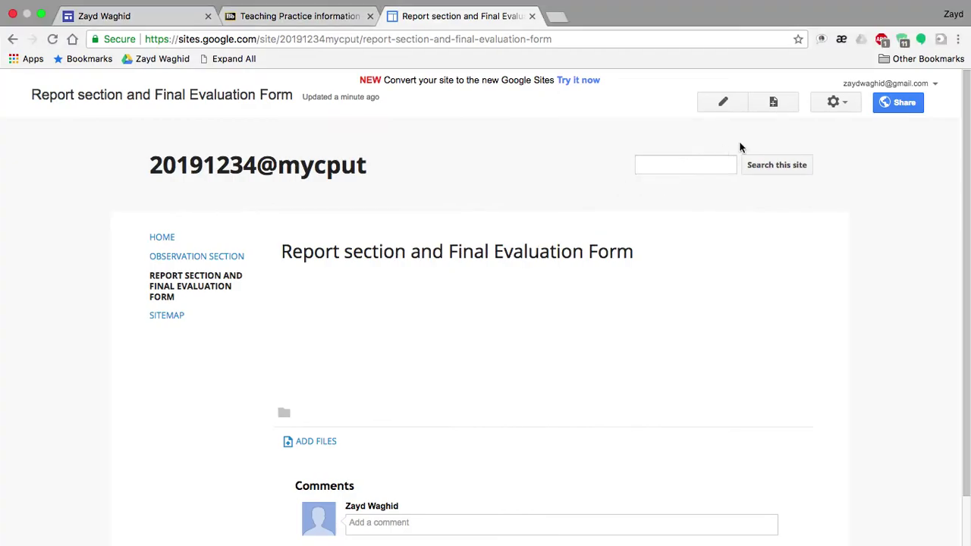
# Create 'The administrative tasks at school' page under Report section and Final Evaluation Form
pyautogui.click(778, 104)
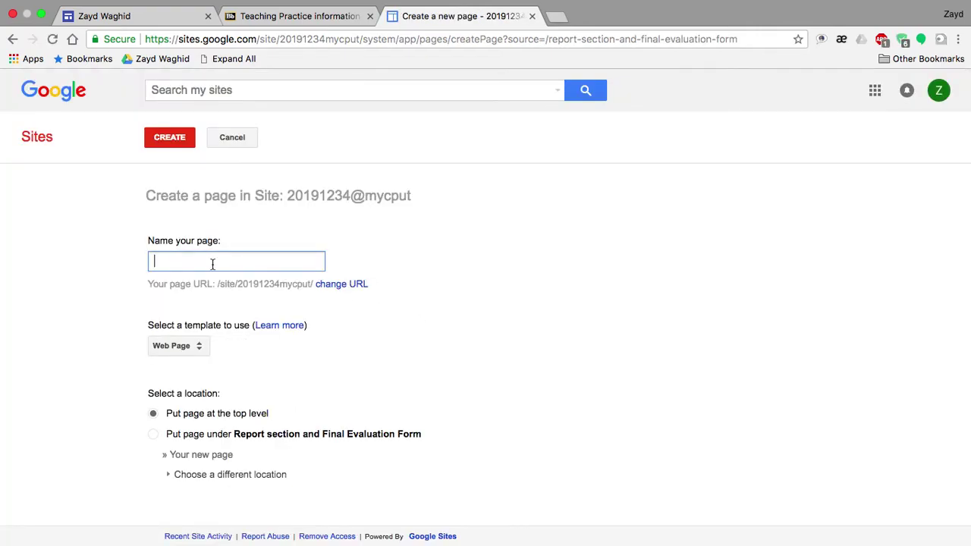
pyautogui.press('super+v')
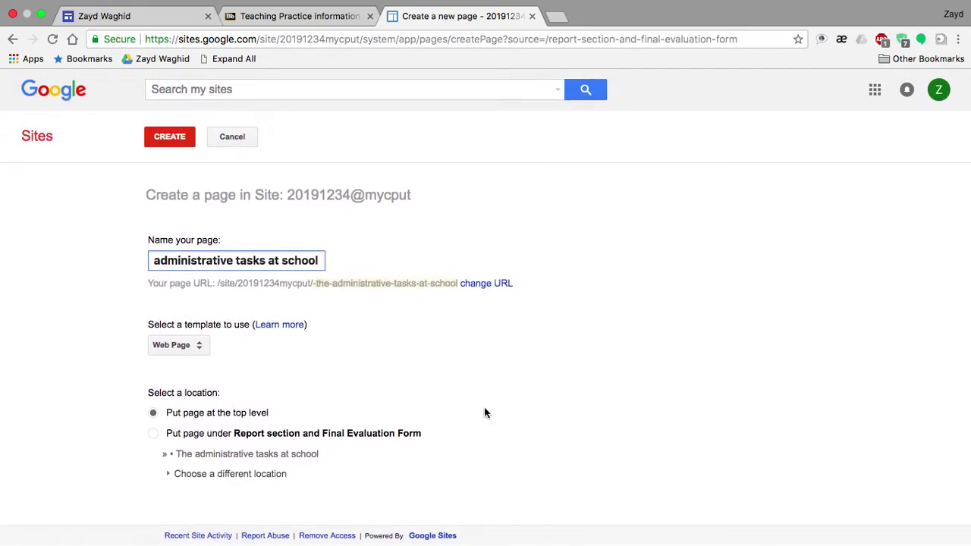
pyautogui.click(154, 435)
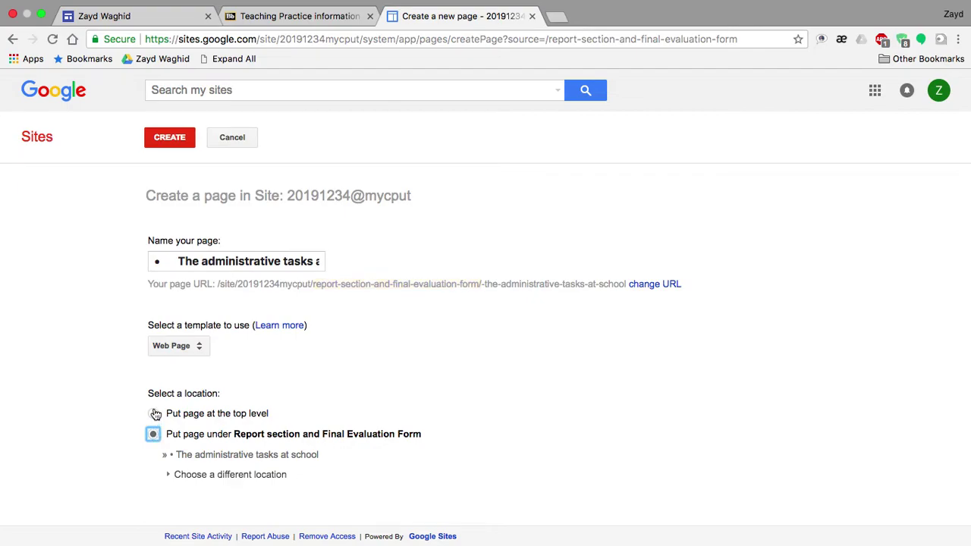
pyautogui.click(153, 413)
pyautogui.click(154, 435)
pyautogui.click(182, 138)
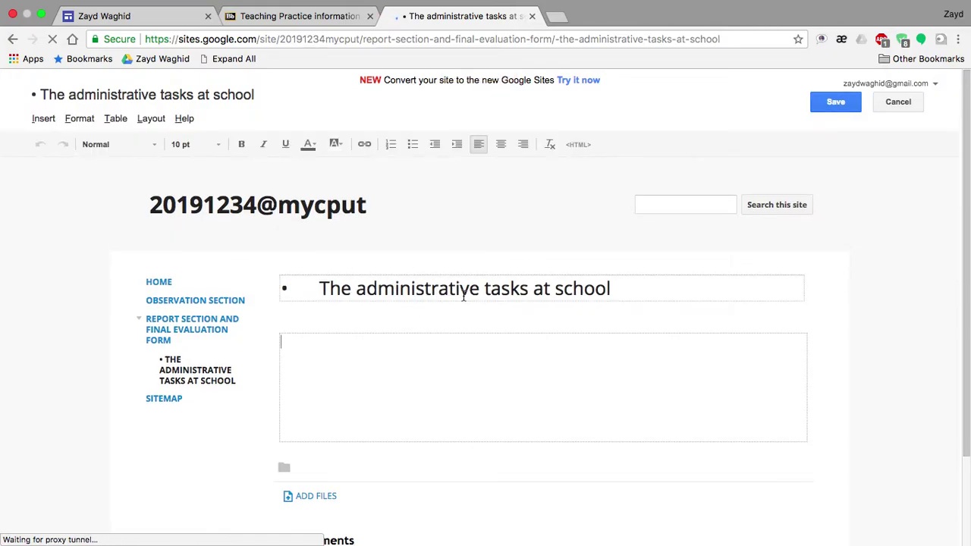
# Upload the CSD400D spreadsheet from Downloads to the administrative tasks subpage and save
pyautogui.click(463, 297)
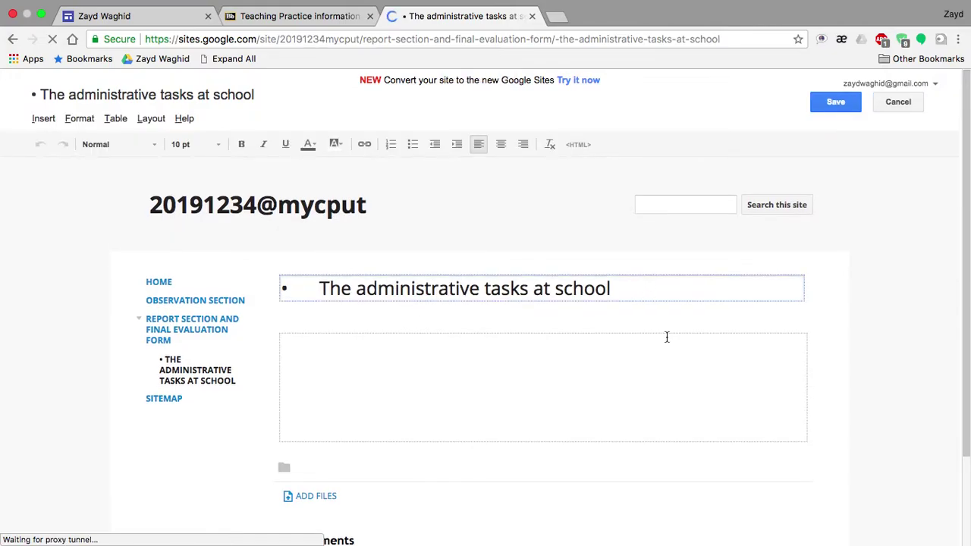
pyautogui.scroll(-3, 667, 337)
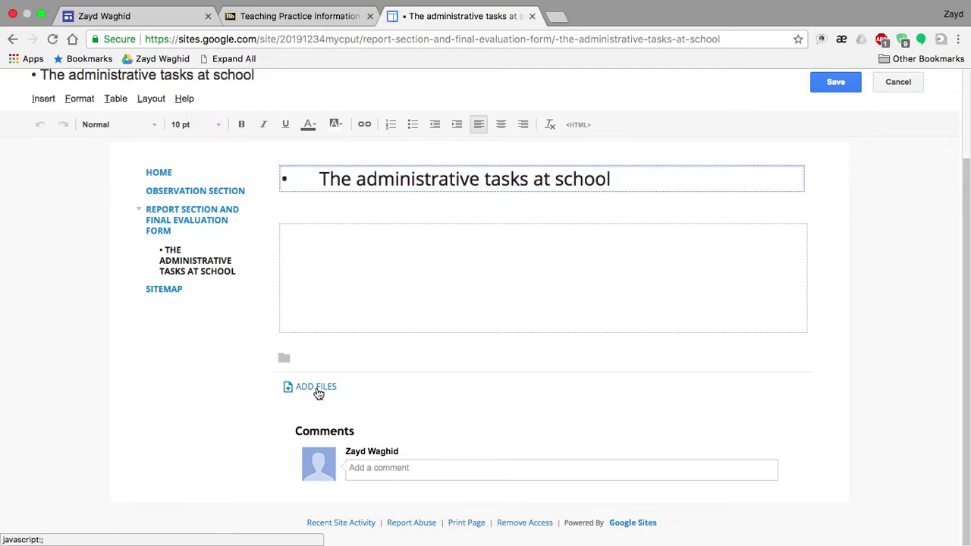
pyautogui.hotkey('ctrl', 'Left')
pyautogui.hotkey('ctrl', 'Right')
pyautogui.click(332, 388)
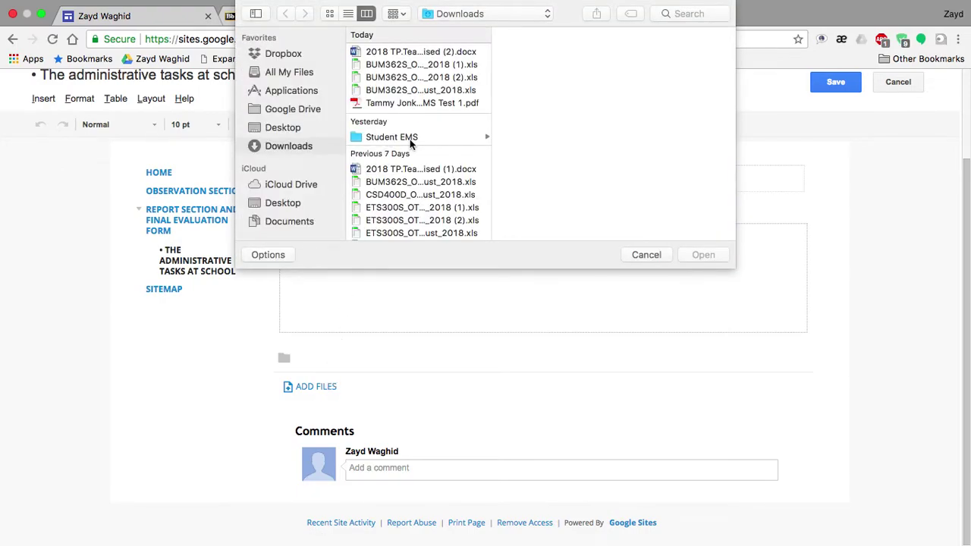
pyautogui.doubleClick(416, 194)
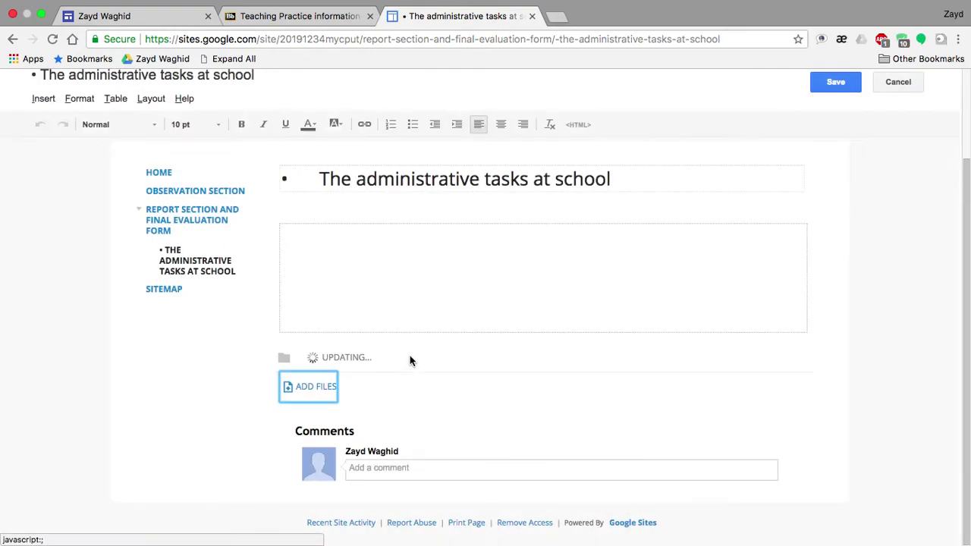
pyautogui.scroll(3, 436, 426)
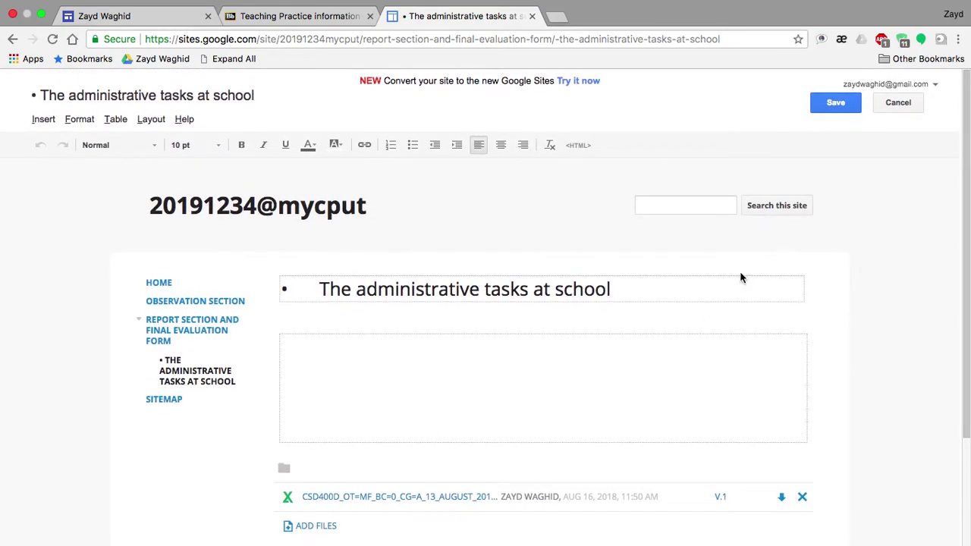
pyautogui.click(836, 103)
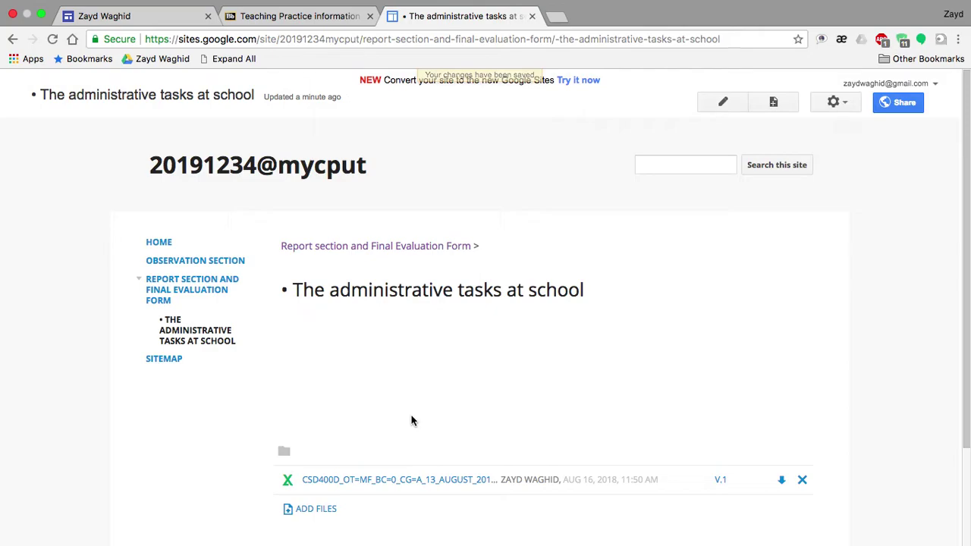
# Copy the extra-curricular activities checklist item, then open the Report section and Final Evaluation Form page
pyautogui.press('super+Tab')
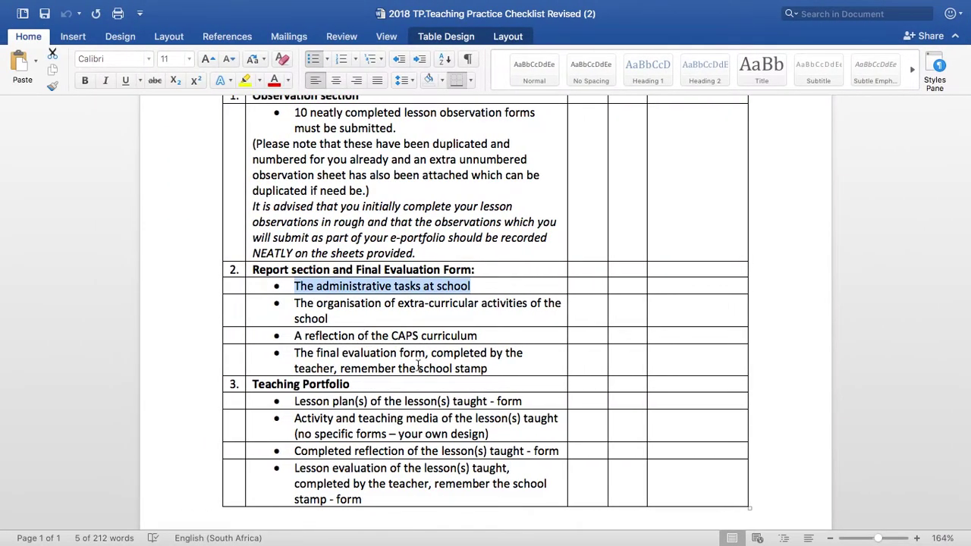
pyautogui.moveTo(331, 319); pyautogui.dragTo(299, 308)
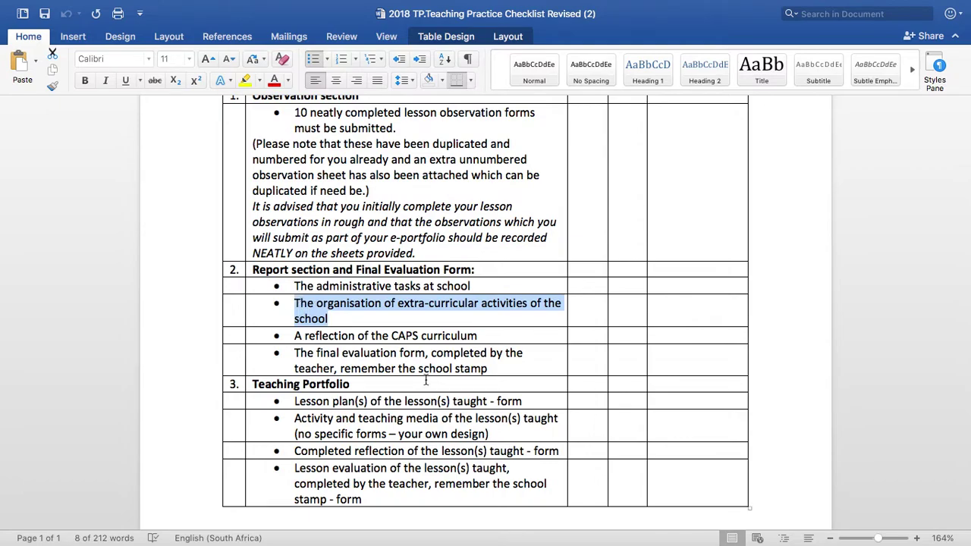
pyautogui.press('super+Tab')
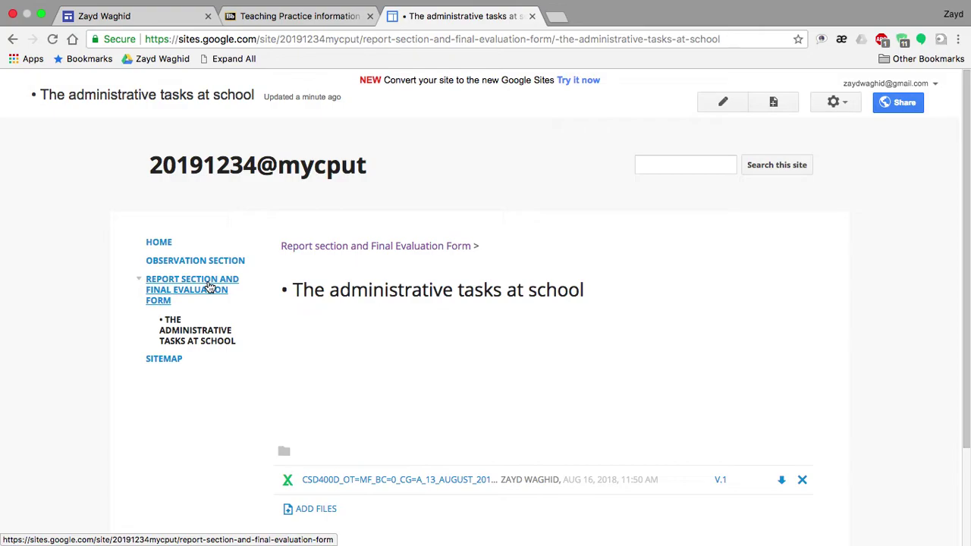
pyautogui.scroll(-2, 419, 421)
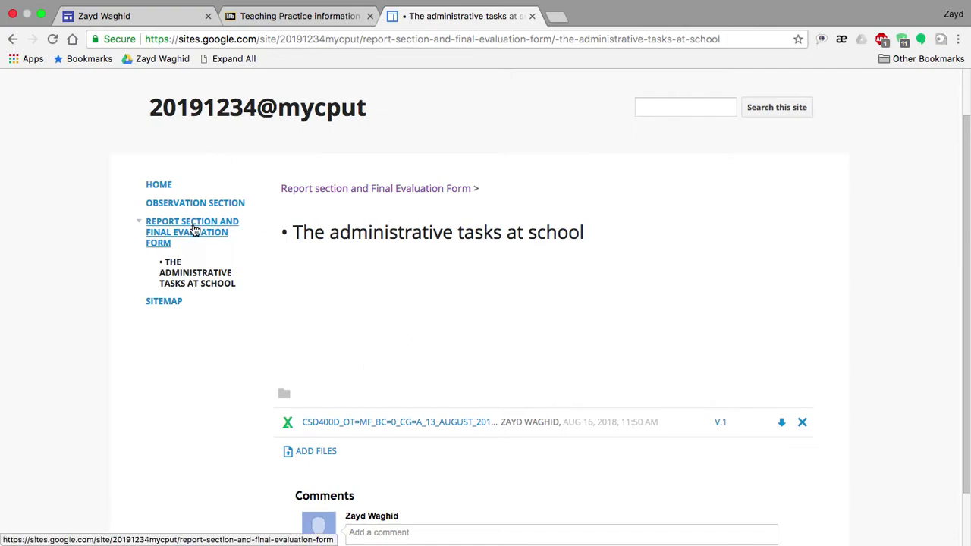
pyautogui.click(194, 230)
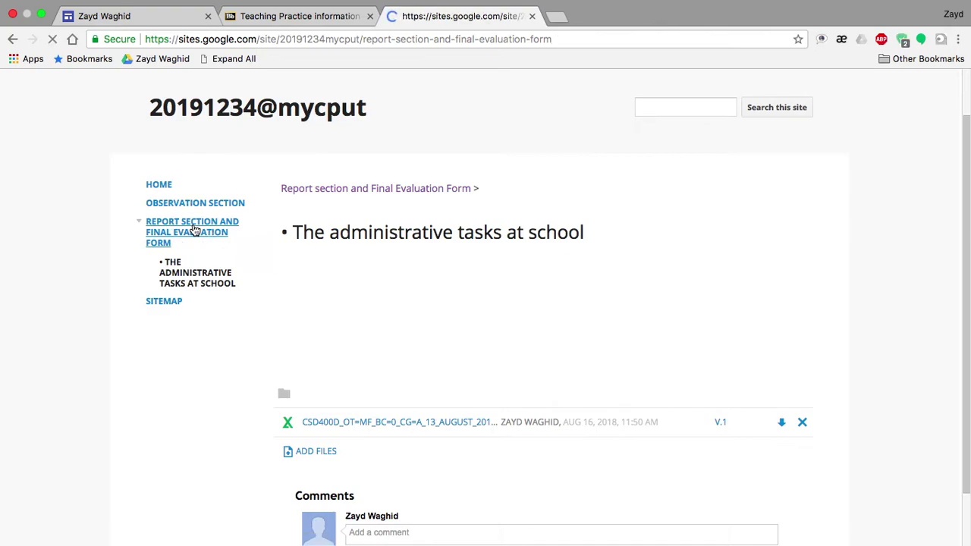
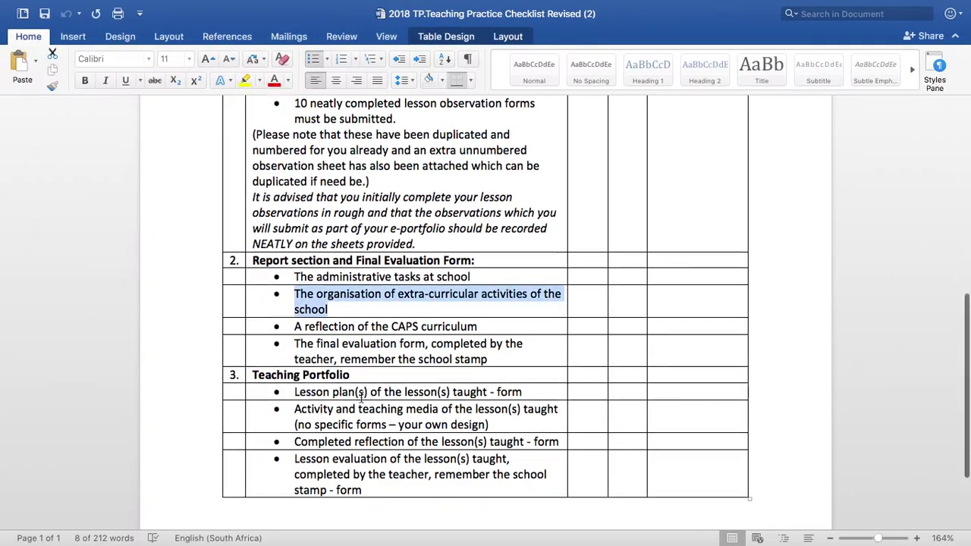
# Scroll down the reopened Word checklist to the next items
pyautogui.scroll(-2, 362, 402)
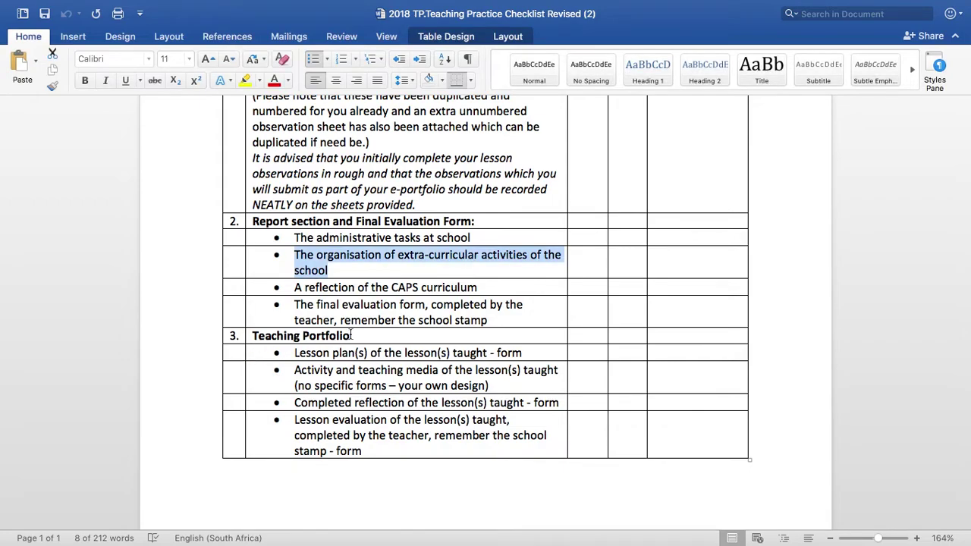
# Select the 'Teaching Portfolio' heading in the Word checklist for copying
pyautogui.moveTo(351, 335); pyautogui.dragTo(254, 337)
pyautogui.press('super+c')
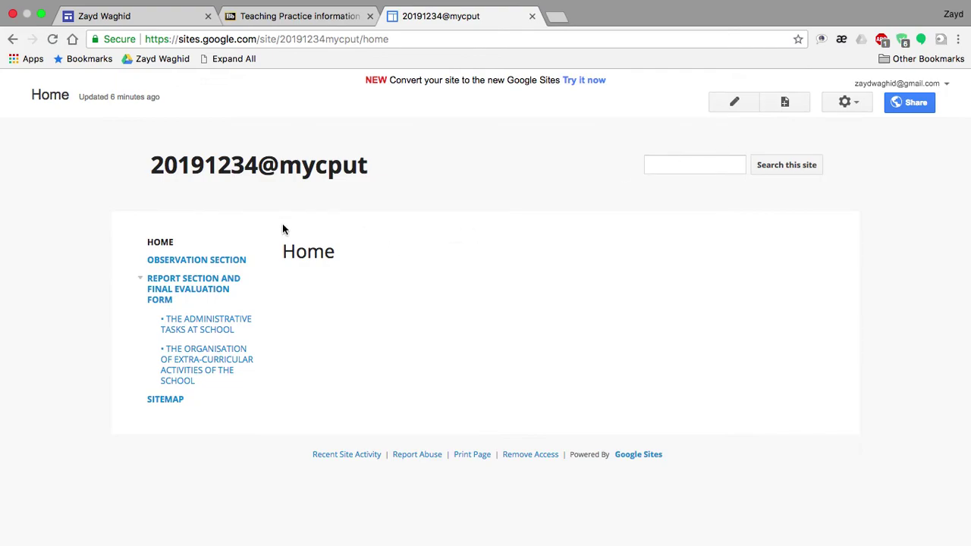
# Create a top-level web page named 'Teaching Portfolio' using the pasted heading
pyautogui.click(785, 103)
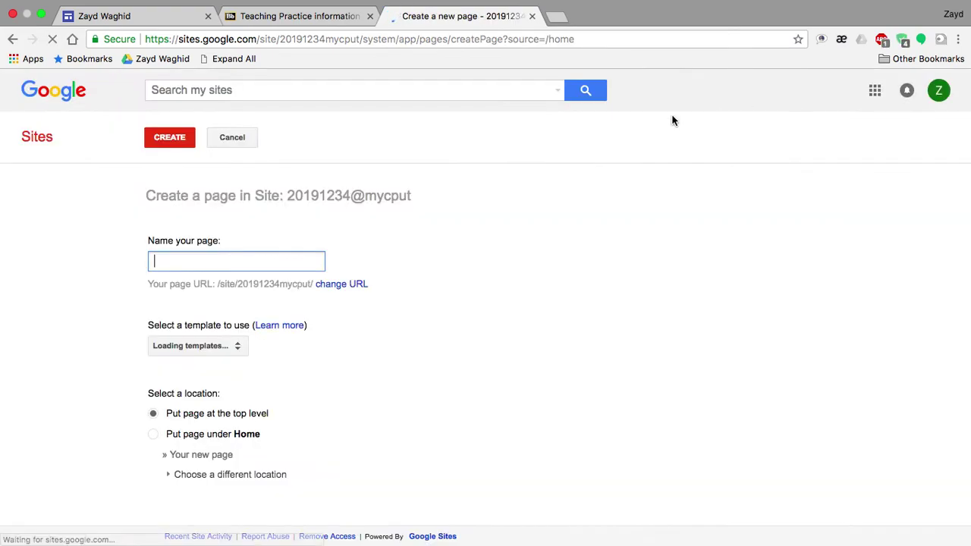
pyautogui.press('super+v')
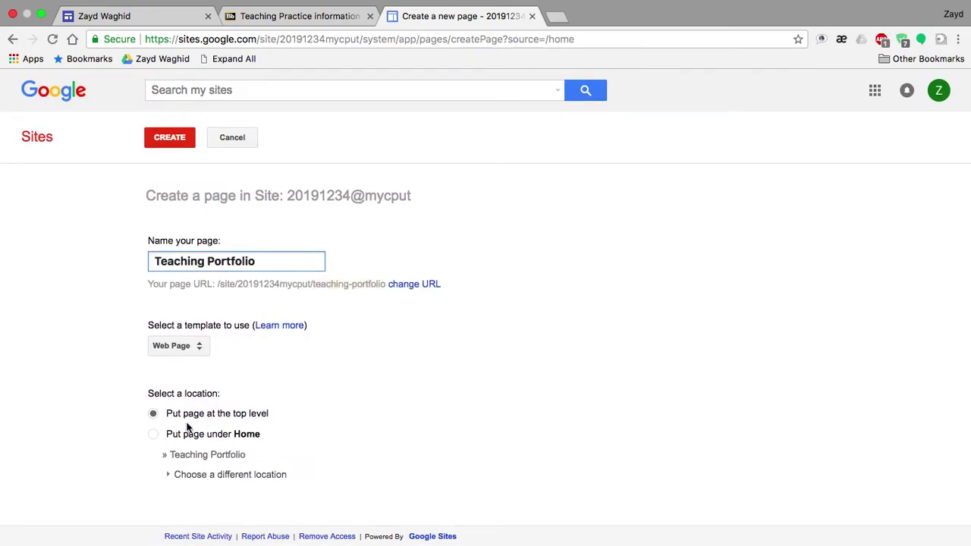
pyautogui.click(169, 137)
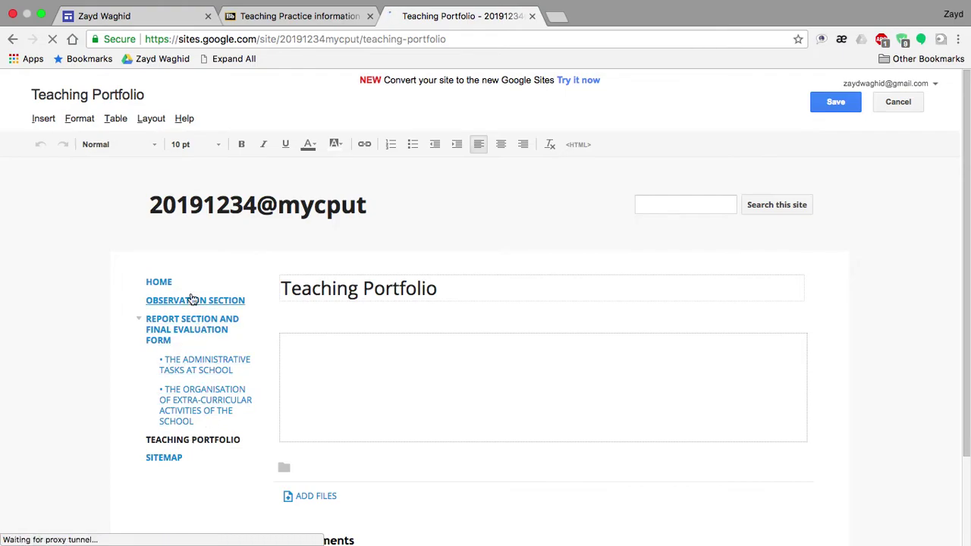
# Select the 'Lesson plan(s) of the lesson(s) taught - form' line in the Word checklist
pyautogui.scroll(-2, 227, 493)
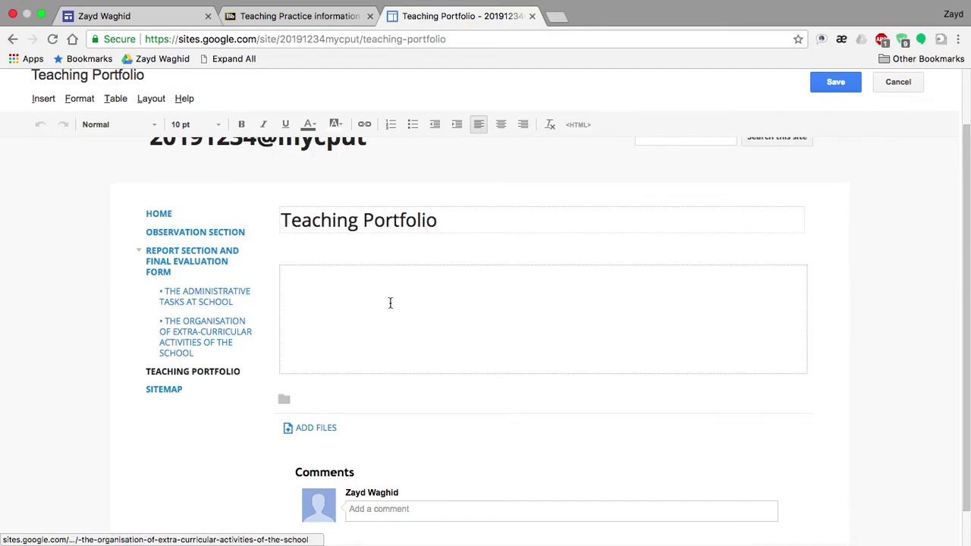
pyautogui.hotkey('ctrl', 'Left')
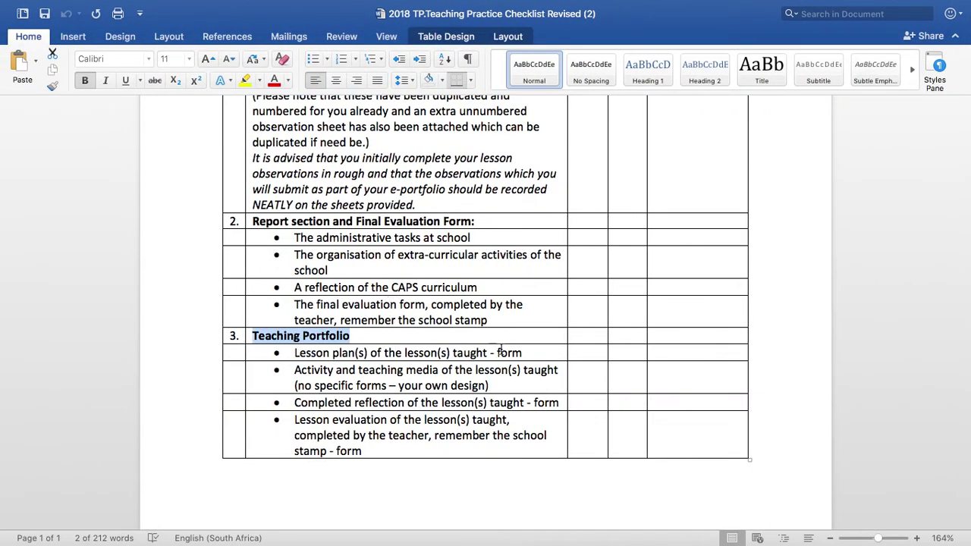
pyautogui.moveTo(523, 352); pyautogui.dragTo(293, 353)
pyautogui.press('super+c')
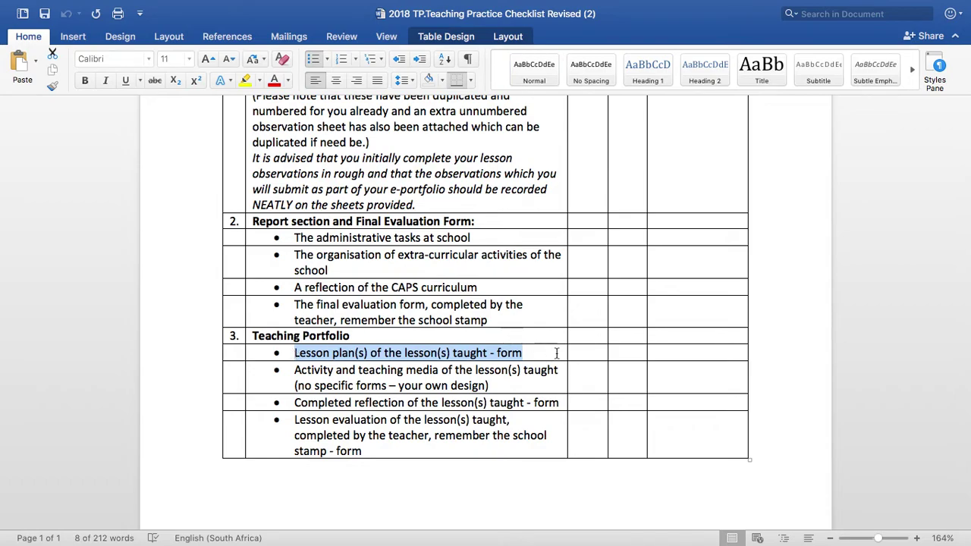
# Back in Google Sites, save the new Teaching Portfolio page
pyautogui.press('super+Tab')
pyautogui.scroll(1, 466, 262)
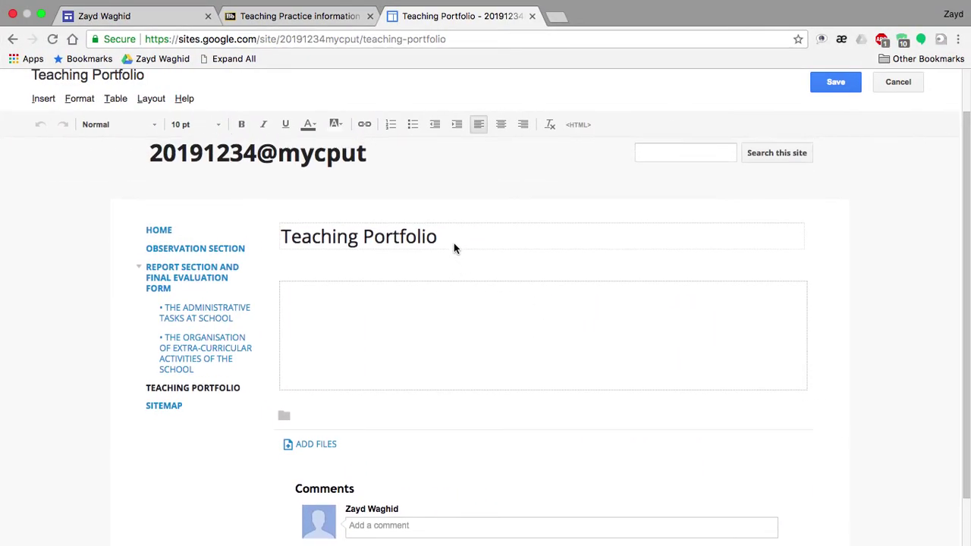
pyautogui.scroll(1, 489, 277)
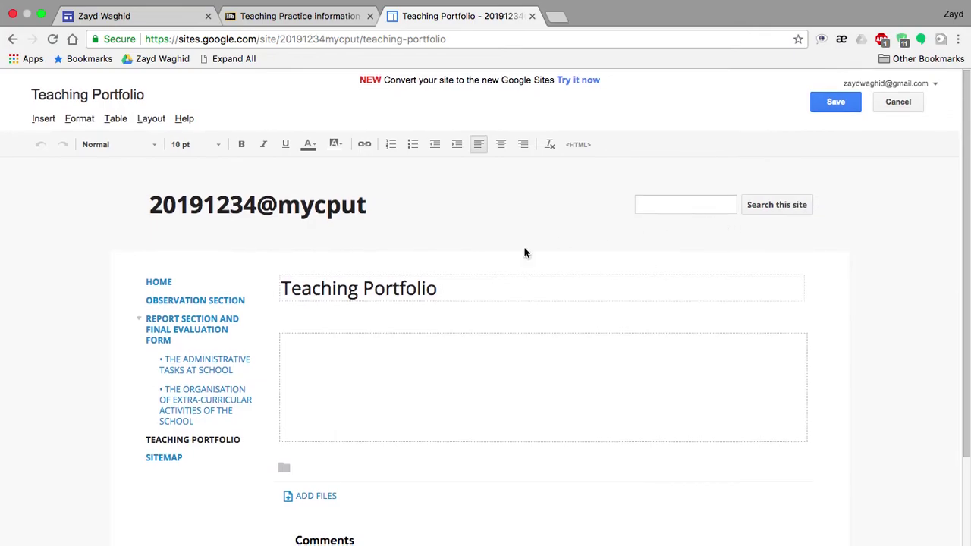
pyautogui.click(834, 107)
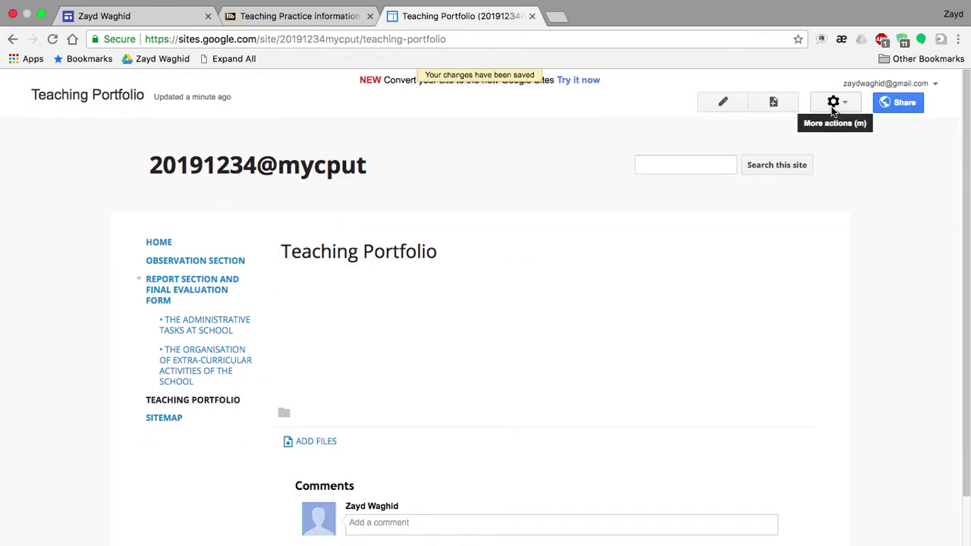
# Create a 'Lesson plan(s) of the lesson(s) taught - form' page nested under Teaching Portfolio
pyautogui.click(779, 104)
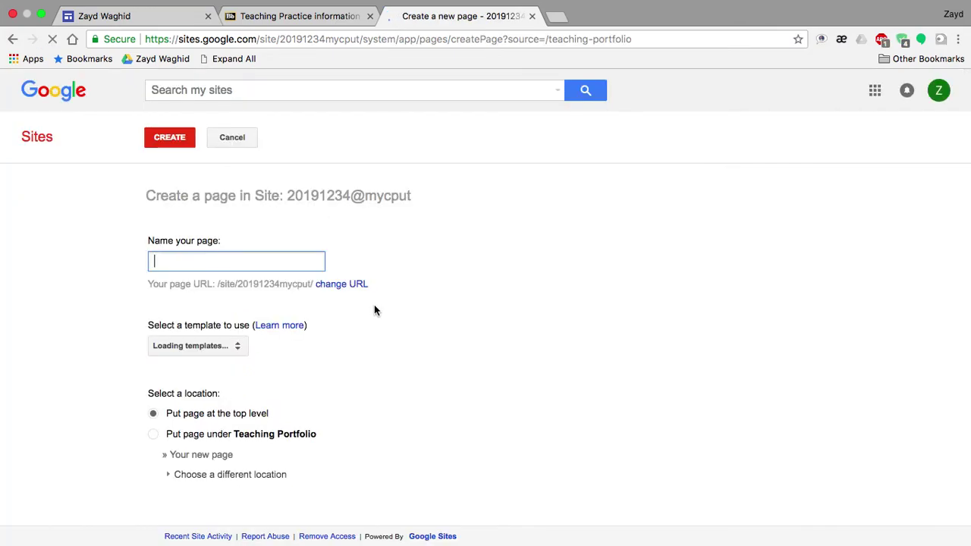
pyautogui.press('super+v')
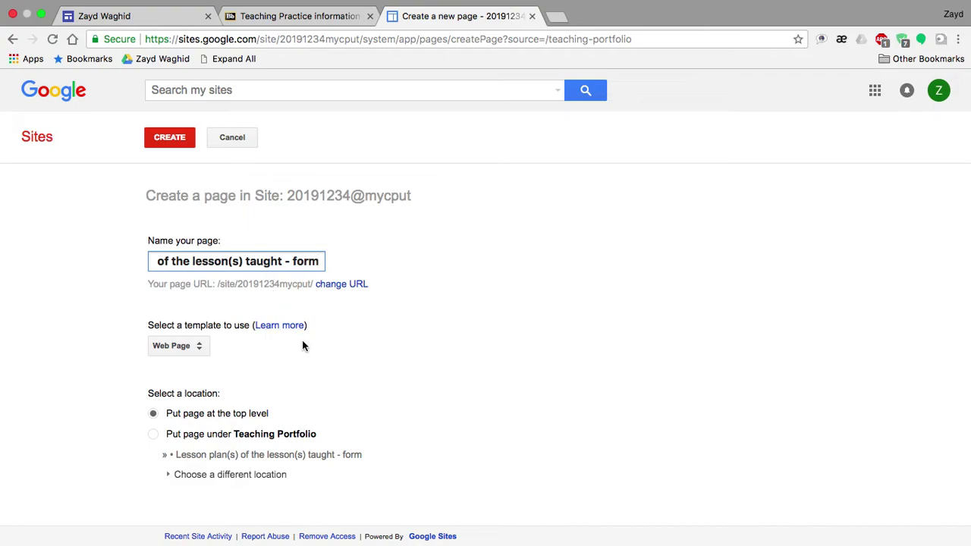
pyautogui.click(154, 435)
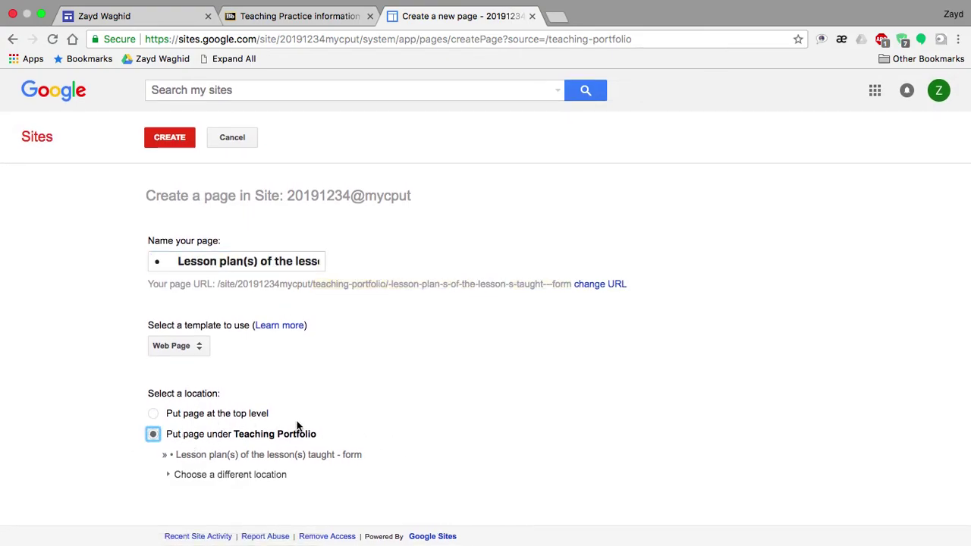
pyautogui.click(172, 140)
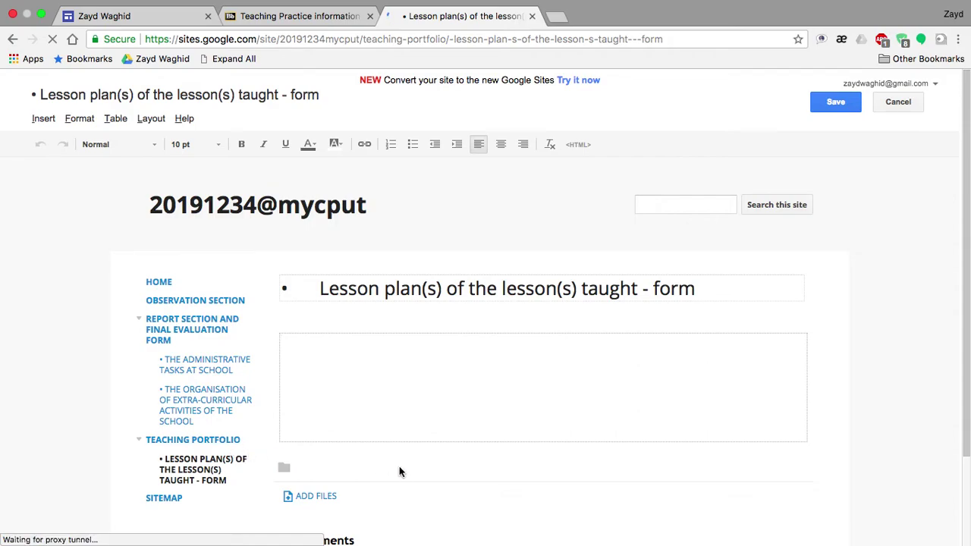
pyautogui.scroll(-3, 400, 467)
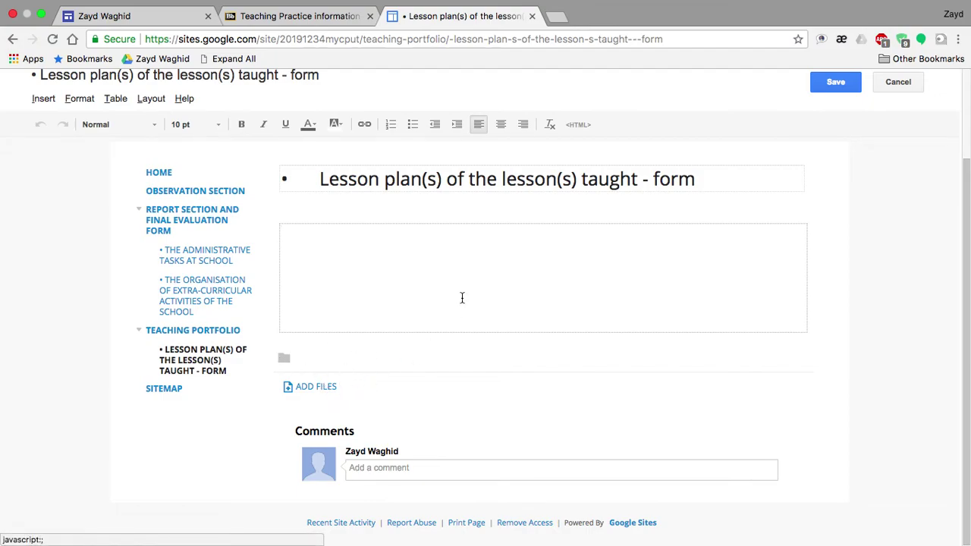
# Upload '2018 TP.Teaching Practice Checklist' from Downloads to the subpage and save it
pyautogui.click(320, 388)
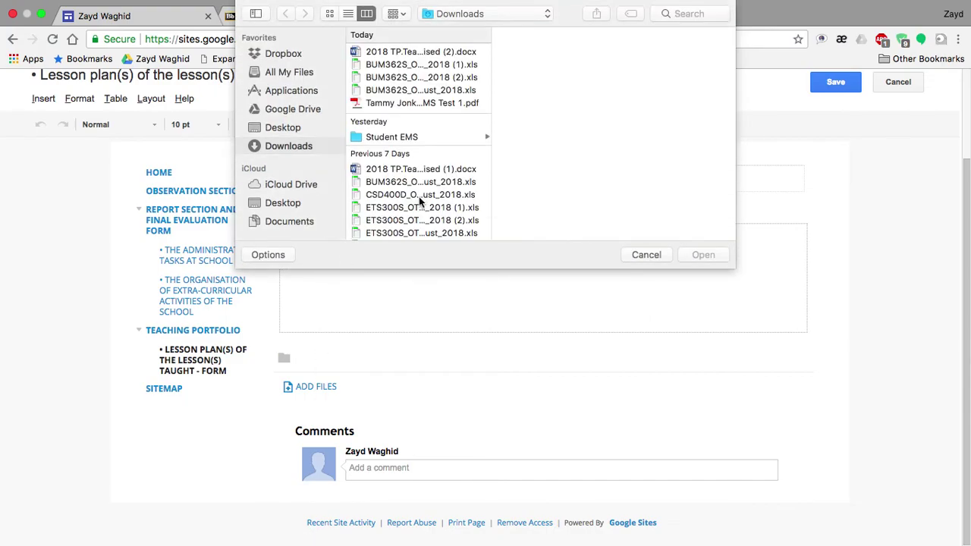
pyautogui.doubleClick(425, 170)
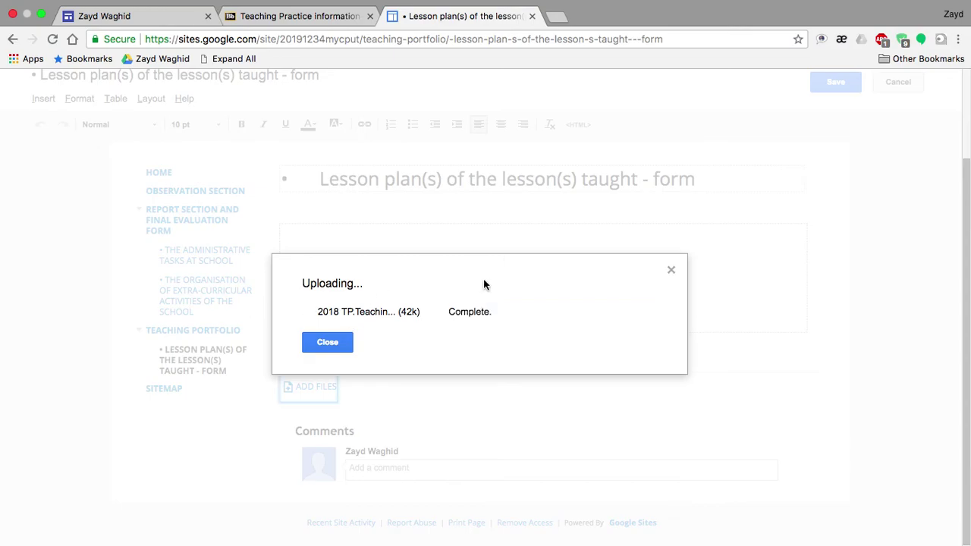
pyautogui.scroll(3, 628, 321)
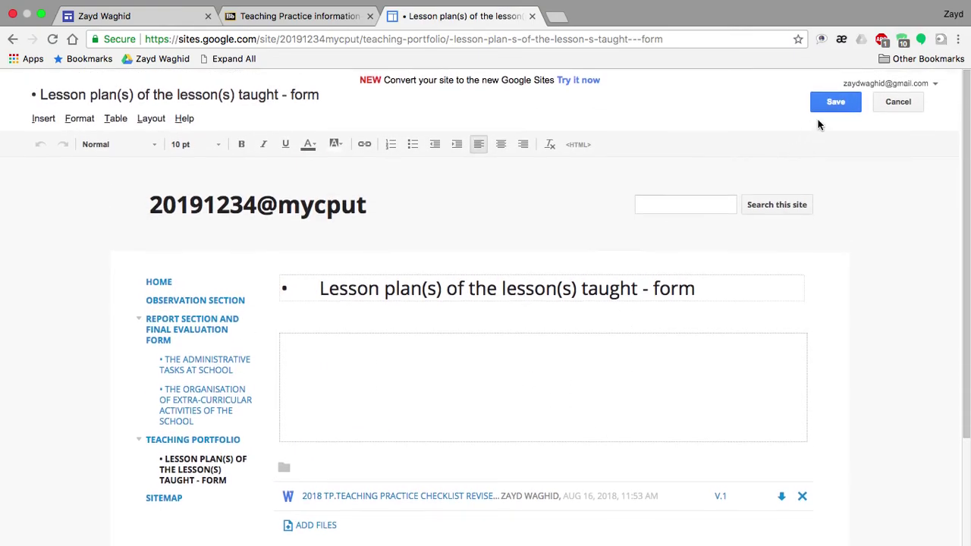
pyautogui.click(838, 103)
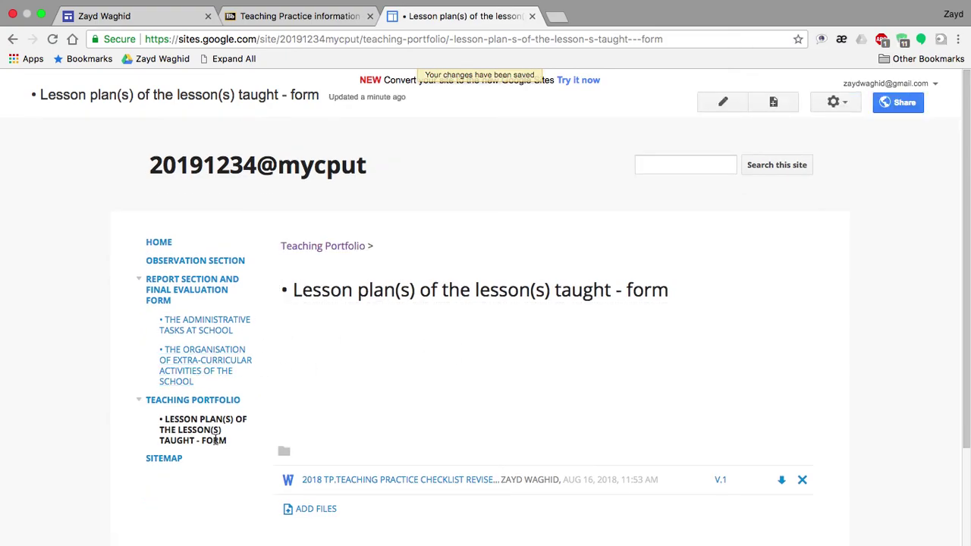
pyautogui.hotkey('ctrl', 'Left')
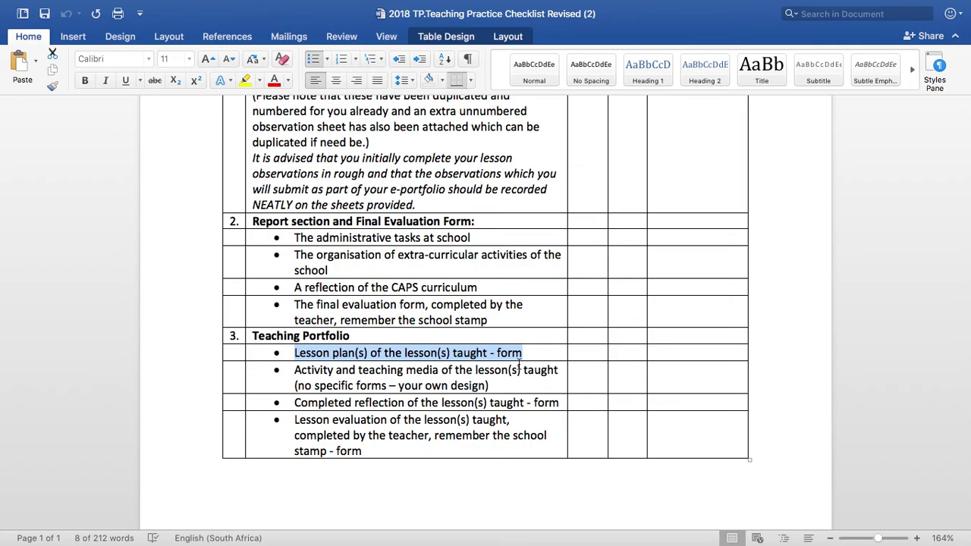
pyautogui.moveTo(489, 386); pyautogui.dragTo(310, 368)
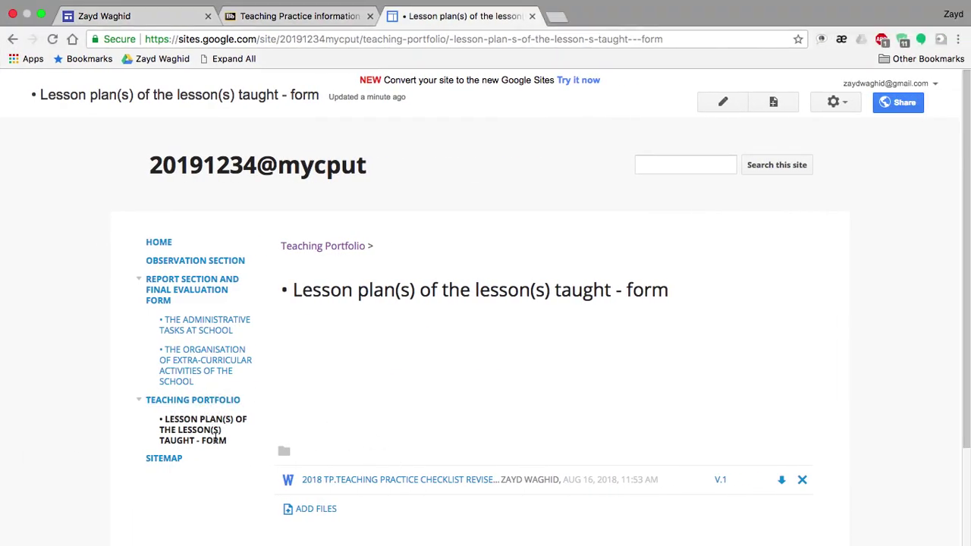
pyautogui.scroll(-3, 409, 443)
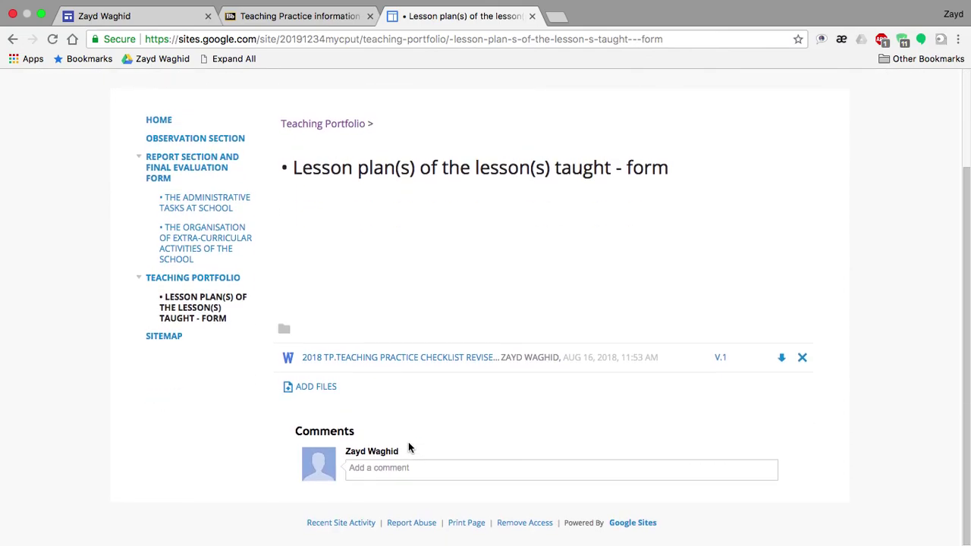
pyautogui.scroll(3, 409, 443)
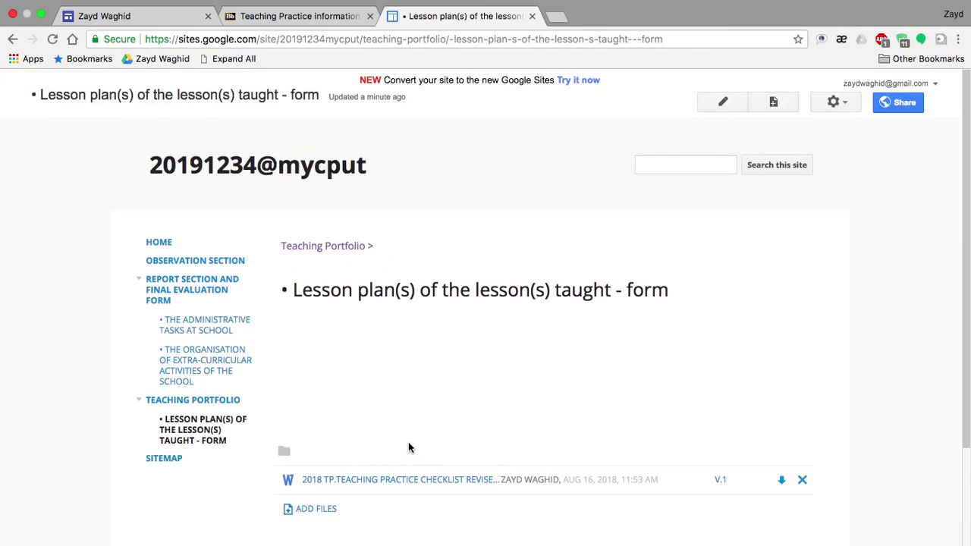